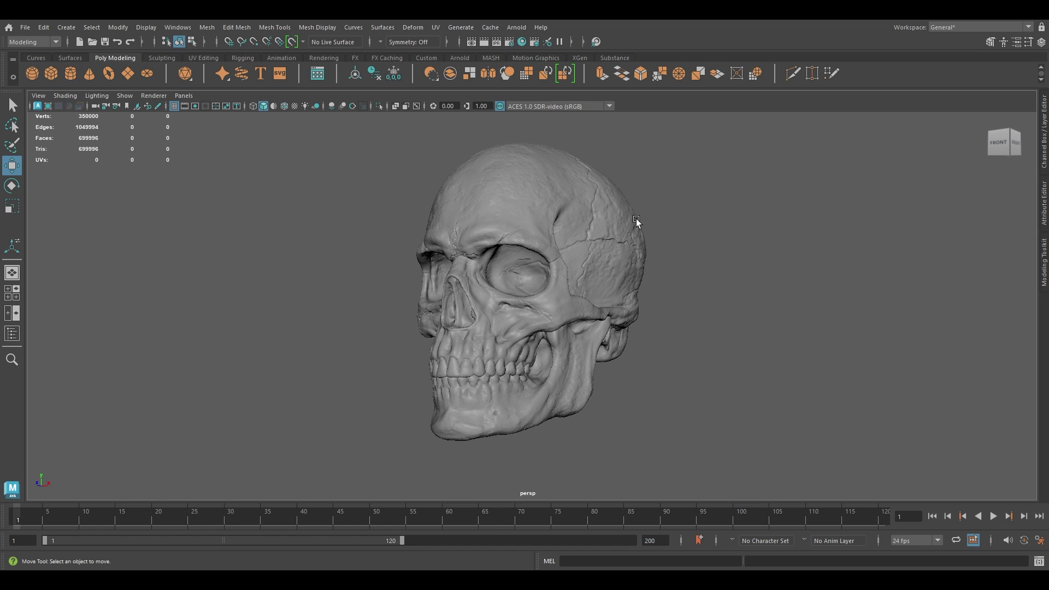
# Inspect the high-resolution skull mesh from the front and the side.
pyautogui.keyDown('alt'); pyautogui.moveTo(632, 221); pyautogui.dragTo(657, 257); pyautogui.keyUp('alt')
pyautogui.scroll(2, 596, 240)
pyautogui.click(573, 250)
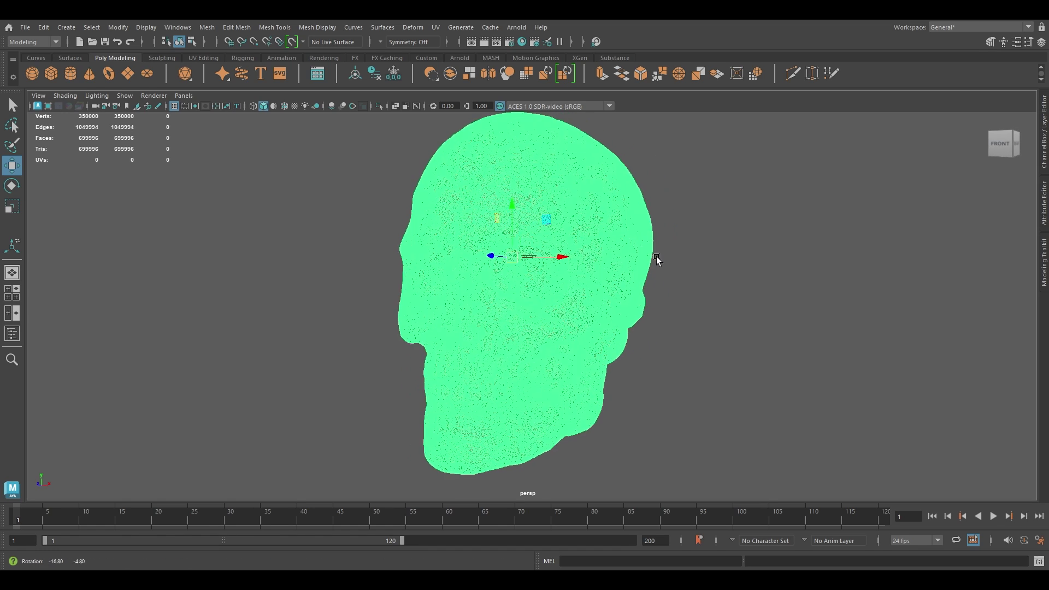
pyautogui.scroll(-2, 598, 236)
pyautogui.keyDown('alt'); pyautogui.moveTo(596, 234); pyautogui.dragTo(619, 253); pyautogui.keyUp('alt')
pyautogui.scroll(2, 576, 214)
pyautogui.click(727, 224)
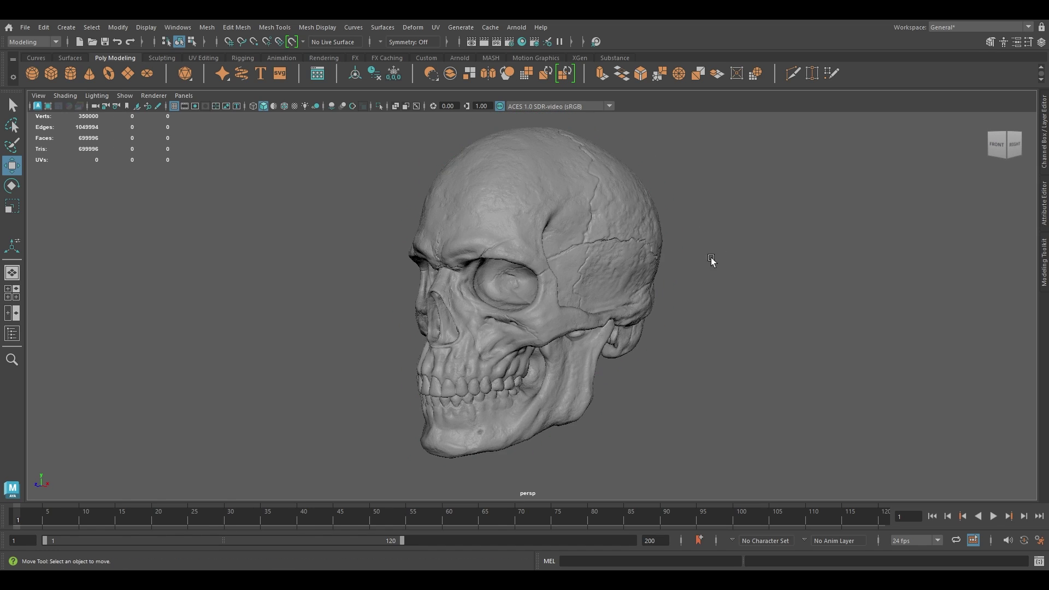
pyautogui.keyDown('alt'); pyautogui.moveTo(712, 259); pyautogui.dragTo(697, 276); pyautogui.keyUp('alt')
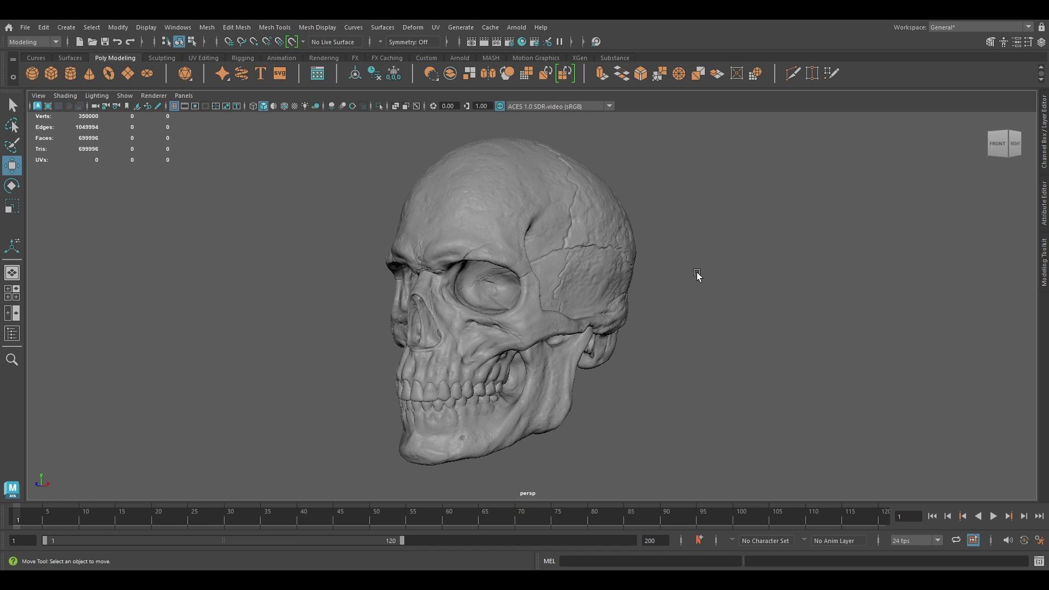
pyautogui.click(593, 249)
pyautogui.keyDown('alt'); pyautogui.moveTo(593, 248); pyautogui.dragTo(682, 270); pyautogui.keyUp('alt')
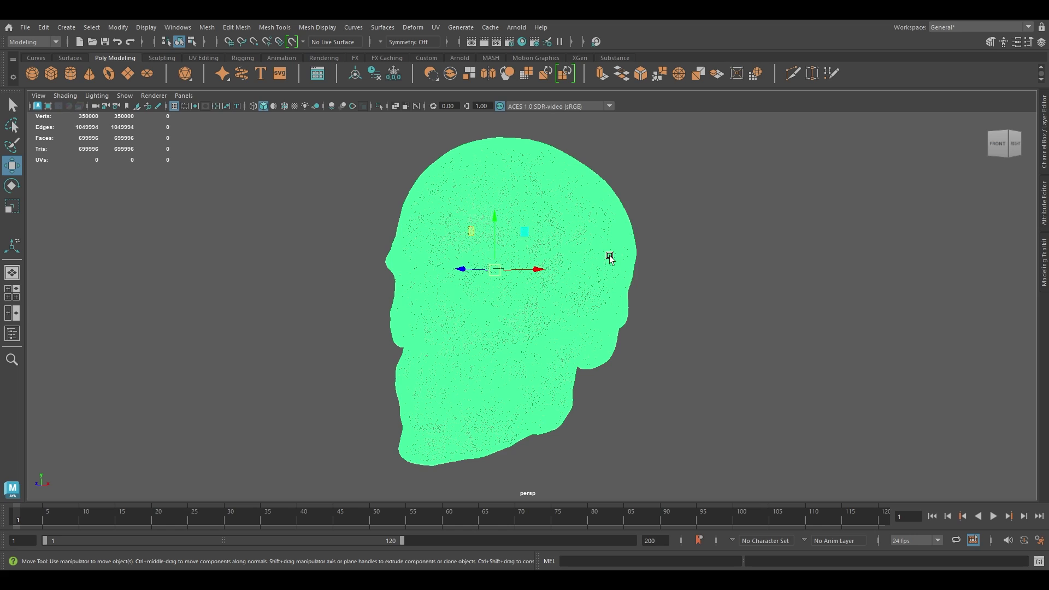
pyautogui.click(721, 251)
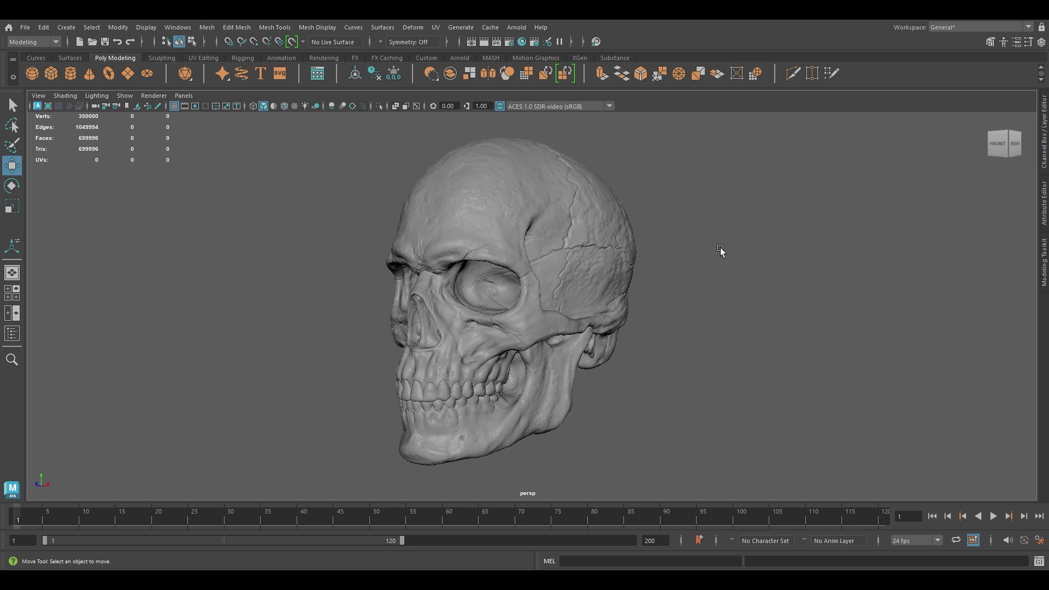
# Select the skull mesh and make it the live surface.
pyautogui.moveTo(501, 138); pyautogui.dragTo(660, 191)
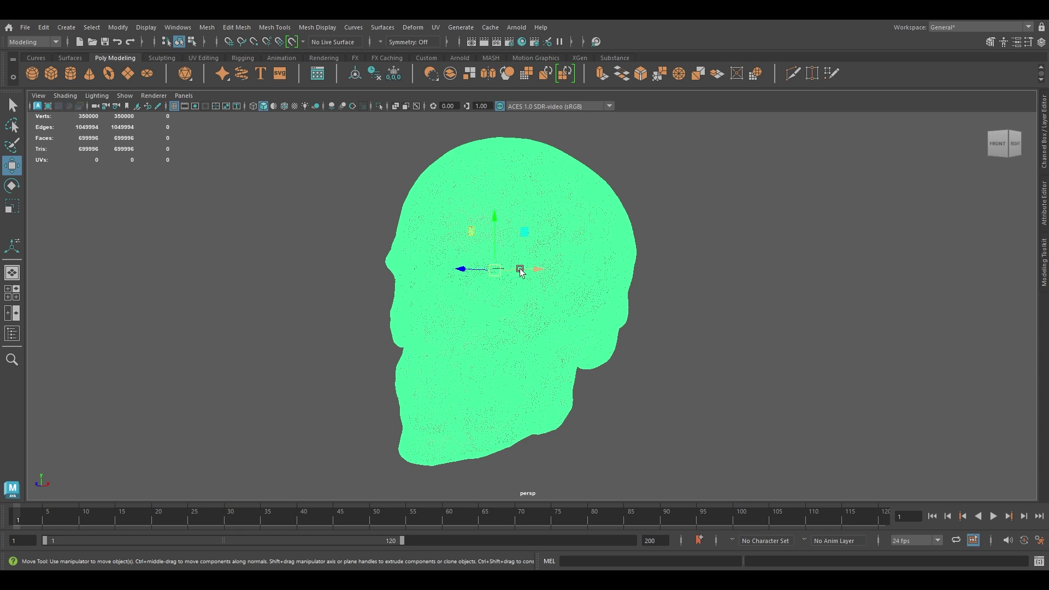
pyautogui.hotkey('ctrl', 'z')
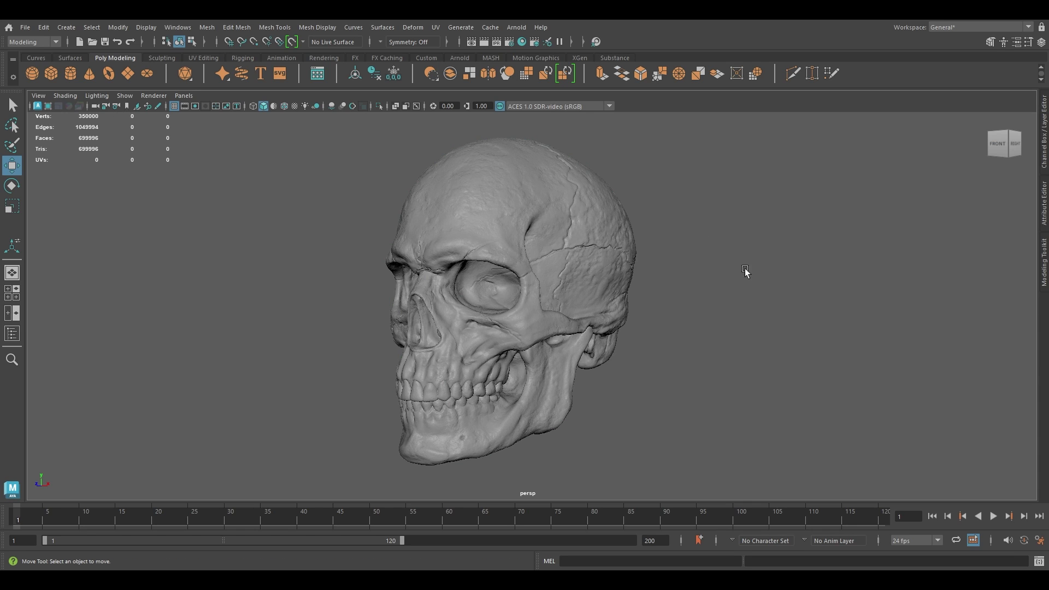
pyautogui.hotkey('shift', 'z')
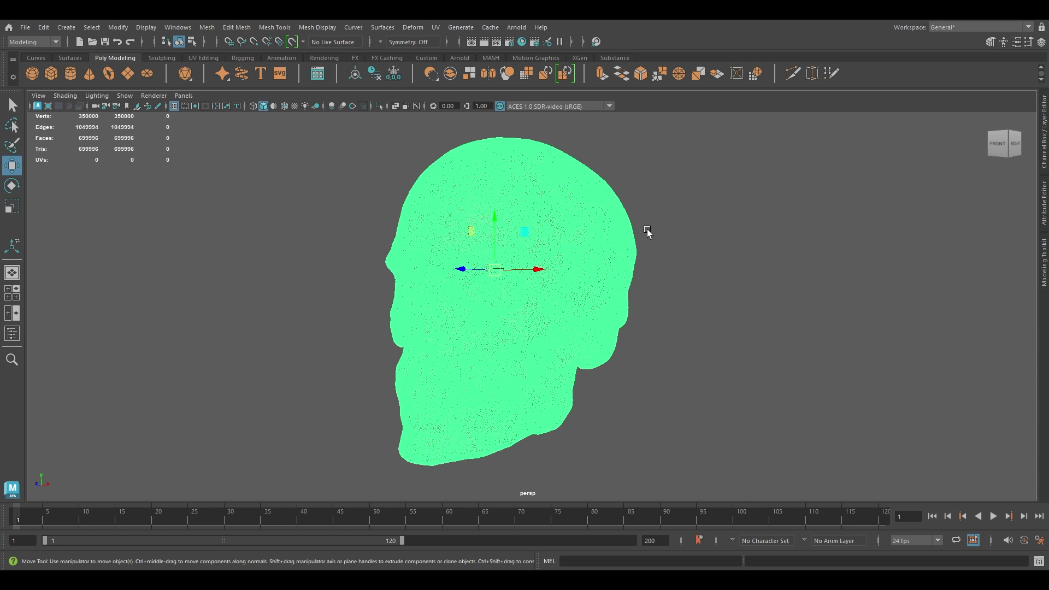
pyautogui.click(113, 30)
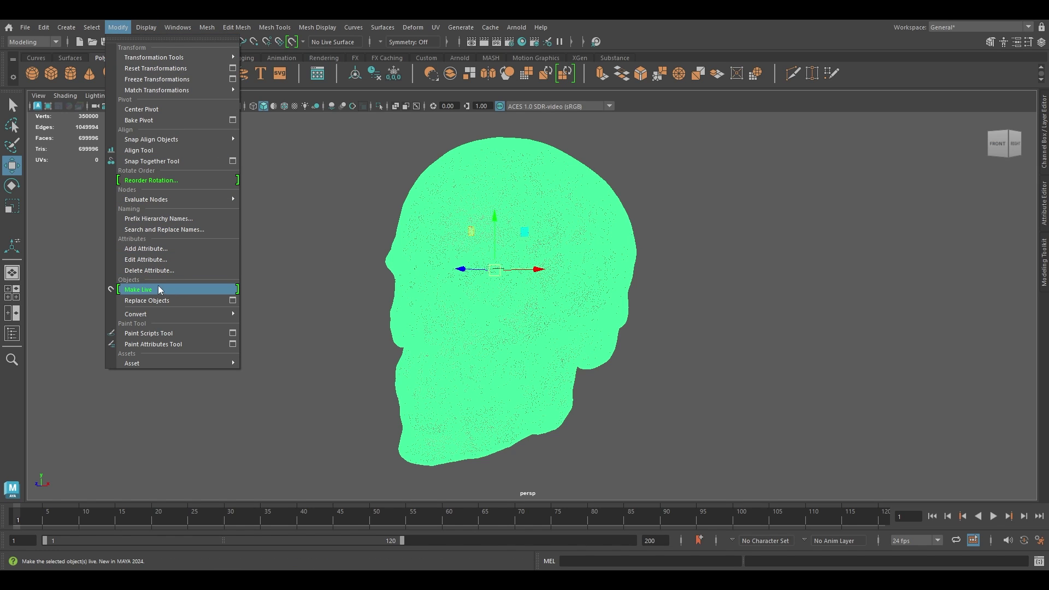
pyautogui.click(181, 294)
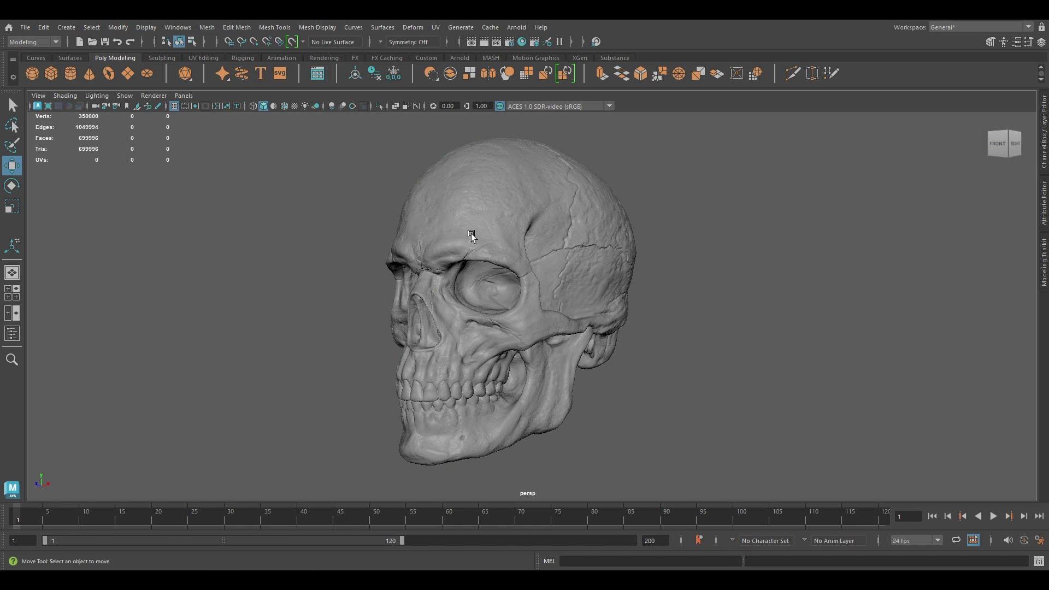
pyautogui.click(471, 234)
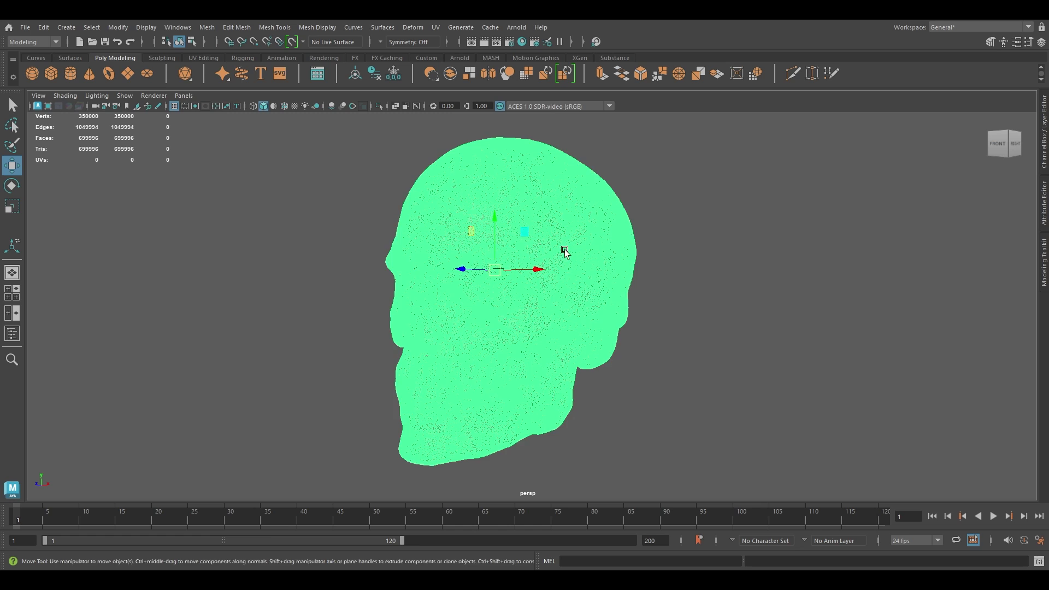
pyautogui.click(293, 43)
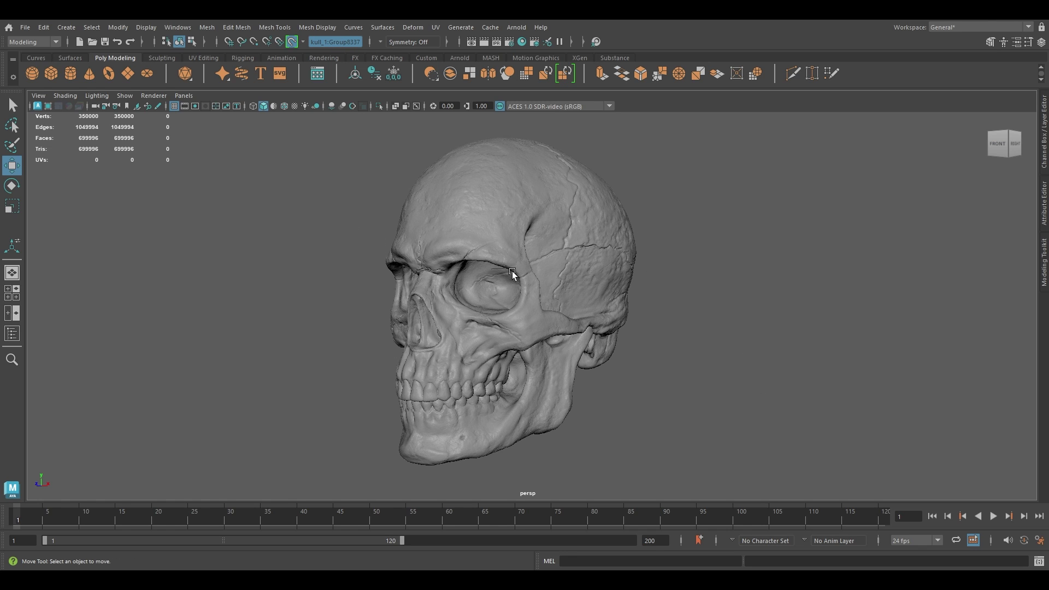
# Activate the Quad Draw tool for retopologizing the live skull.
pyautogui.keyDown('alt'); pyautogui.moveTo(513, 271); pyautogui.dragTo(617, 317); pyautogui.keyUp('alt')
pyautogui.scroll(3, 629, 336)
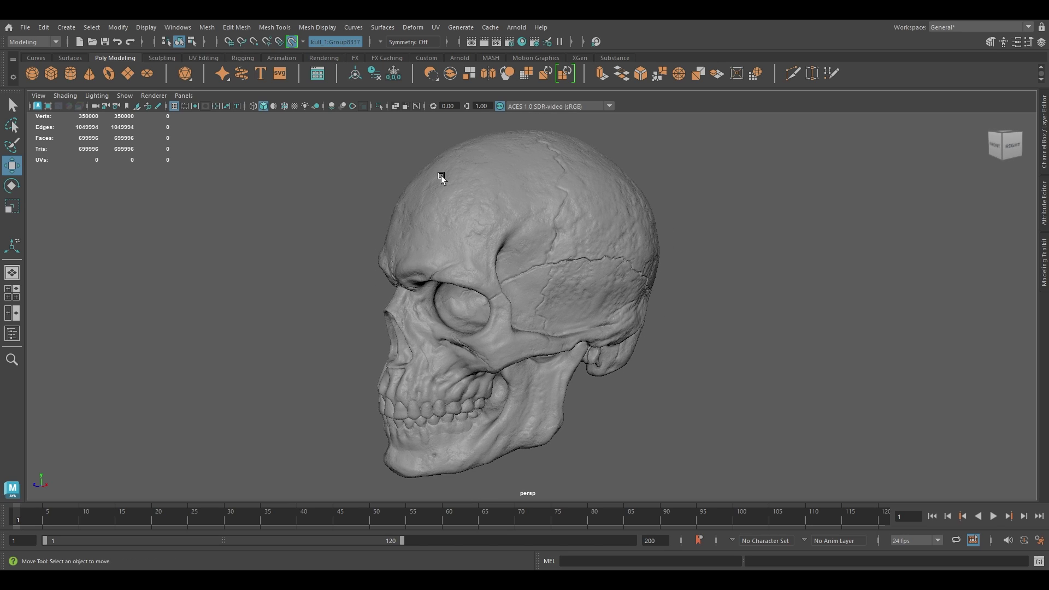
pyautogui.click(260, 28)
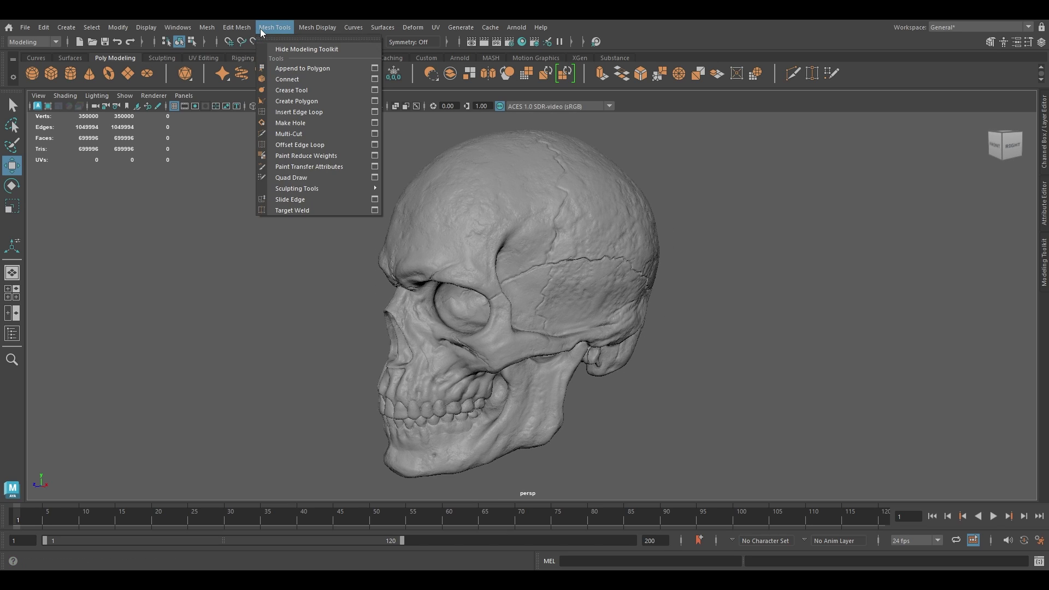
pyautogui.click(307, 177)
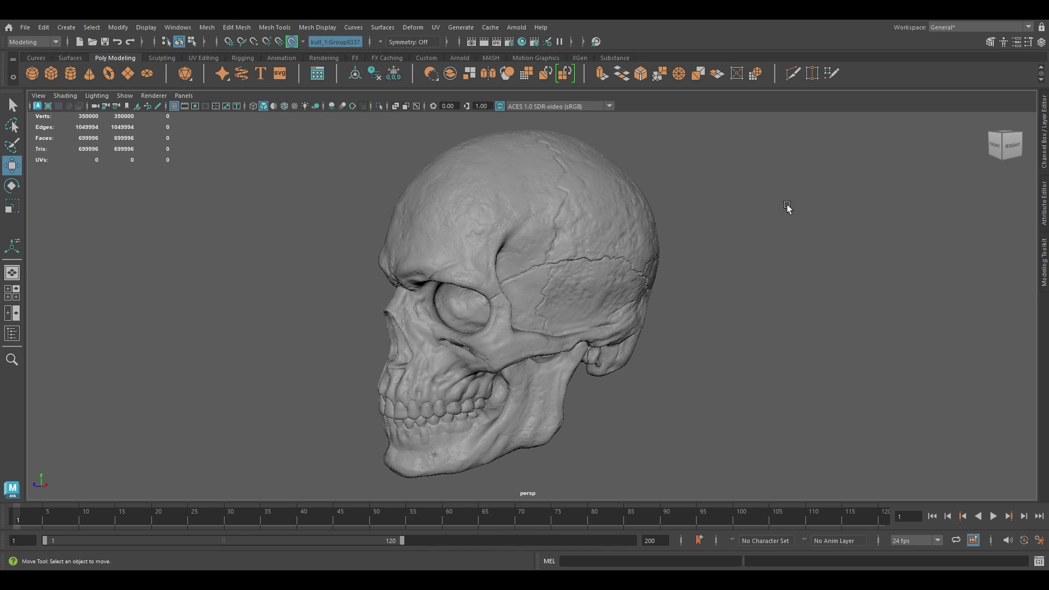
pyautogui.keyDown('shift'); pyautogui.rightClick(540, 238); pyautogui.keyUp('shift')
pyautogui.moveTo(554, 254)
pyautogui.keyDown('shift'); pyautogui.mouseDown(button='right')
pyautogui.moveTo(578, 444)
pyautogui.moveTo(539, 441)
pyautogui.mouseUp(button='right'); pyautogui.keyUp('shift')
# Place four points on the side of the skull above the temple and fill them with the first quad.
pyautogui.moveTo(494, 215)
pyautogui.keyDown('alt'); pyautogui.mouseDown()
pyautogui.moveTo(549, 240)
pyautogui.moveTo(525, 257)
pyautogui.moveTo(499, 245)
pyautogui.moveTo(527, 293)
pyautogui.moveTo(497, 282)
pyautogui.moveTo(509, 297)
pyautogui.moveTo(501, 277)
pyautogui.moveTo(497, 321)
pyautogui.moveTo(497, 295)
pyautogui.moveTo(533, 309)
pyautogui.mouseUp(); pyautogui.keyUp('alt')
pyautogui.keyDown('alt'); pyautogui.moveTo(534, 309); pyautogui.dragTo(535, 295, button='right'); pyautogui.keyUp('alt')
pyautogui.keyDown('alt'); pyautogui.moveTo(534, 294); pyautogui.dragTo(520, 342, button='middle'); pyautogui.keyUp('alt')
pyautogui.keyDown('alt'); pyautogui.moveTo(536, 259); pyautogui.dragTo(518, 265, button='middle'); pyautogui.keyUp('alt')
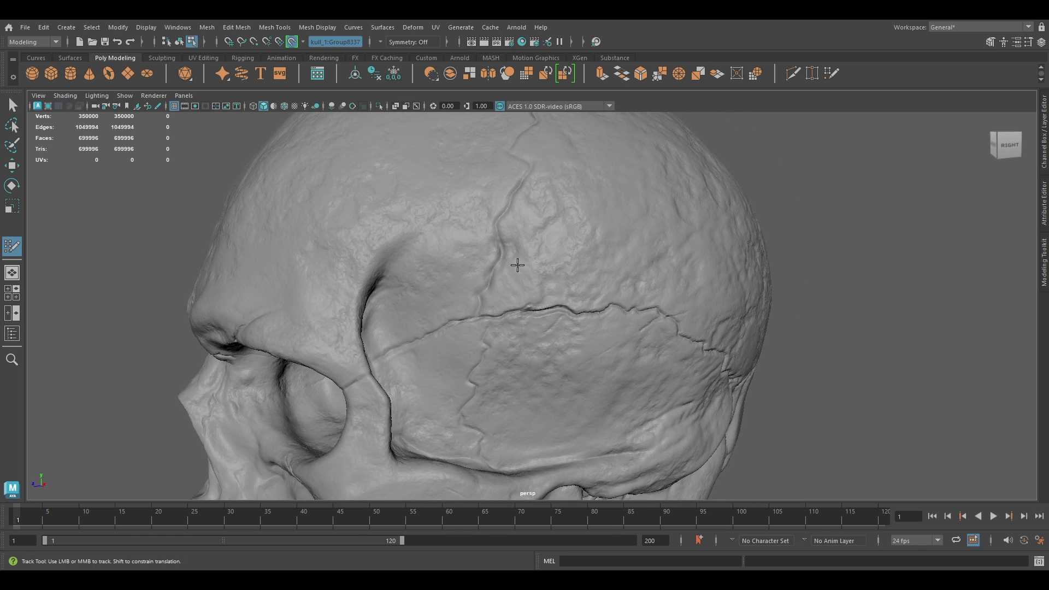
pyautogui.keyDown('alt'); pyautogui.moveTo(507, 251); pyautogui.dragTo(495, 254); pyautogui.keyUp('alt')
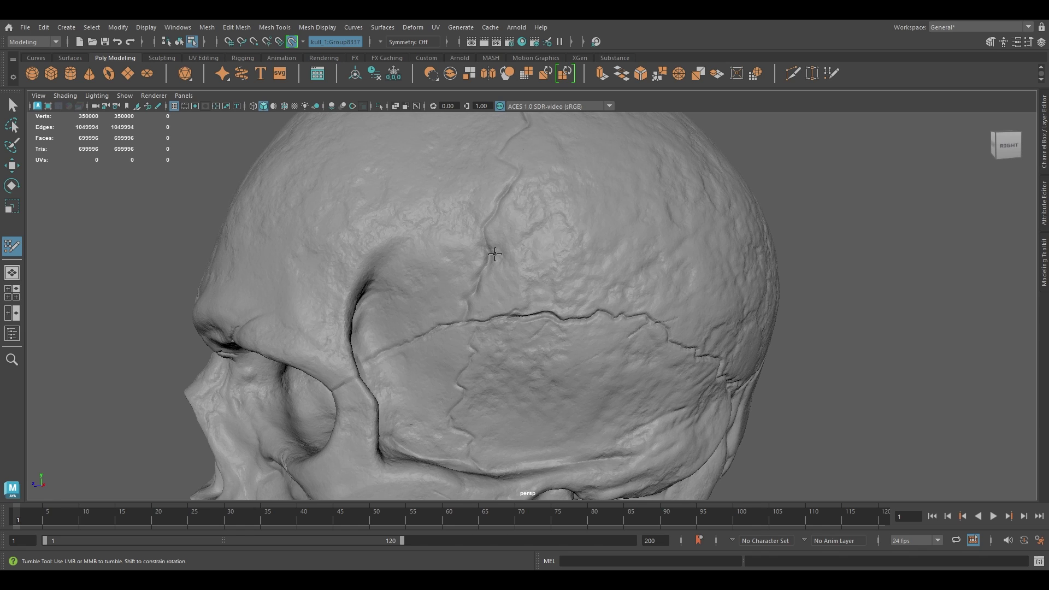
pyautogui.keyDown('alt'); pyautogui.moveTo(486, 244); pyautogui.dragTo(468, 248); pyautogui.keyUp('alt')
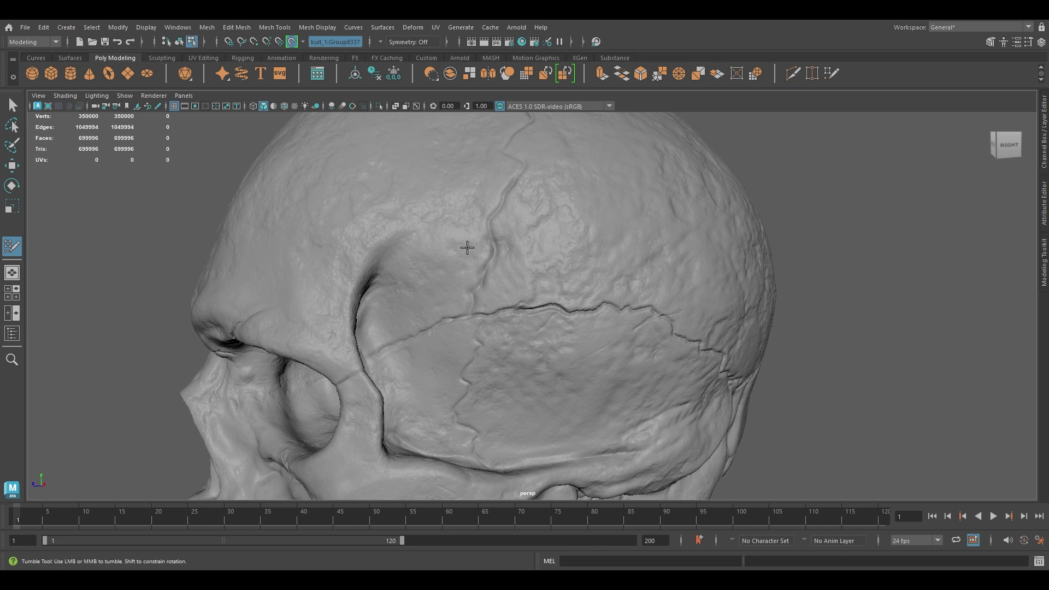
pyautogui.click(518, 223)
pyautogui.keyDown('shift'); pyautogui.click(481, 267); pyautogui.keyUp('shift')
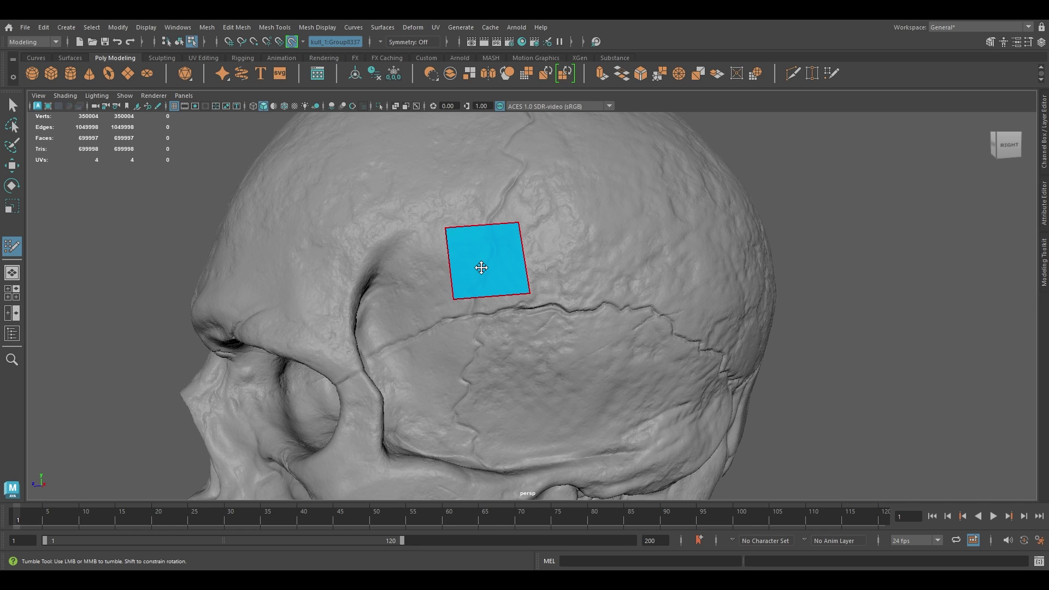
# Place two points below the first quad and fill a second quad that shares its lower edge.
pyautogui.keyDown('alt'); pyautogui.moveTo(504, 290); pyautogui.dragTo(534, 308); pyautogui.keyUp('alt')
pyautogui.scroll(-1, 531, 297)
pyautogui.keyDown('alt'); pyautogui.moveTo(510, 213); pyautogui.dragTo(511, 199, button='middle'); pyautogui.keyUp('alt')
pyautogui.scroll(1, 522, 261)
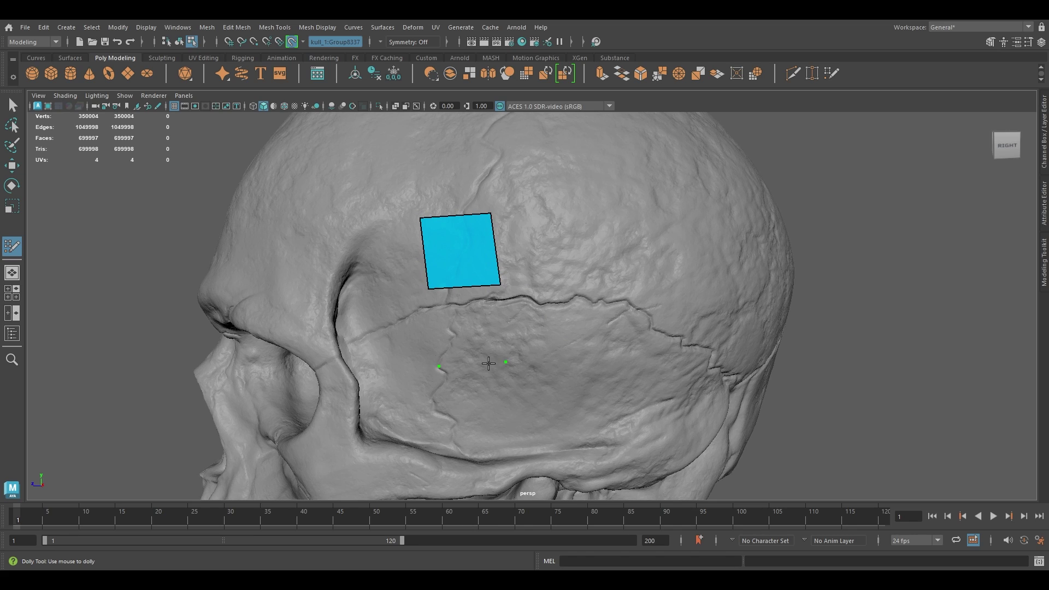
pyautogui.press('shift')
pyautogui.keyDown('shift'); pyautogui.click(469, 336); pyautogui.keyUp('shift')
pyautogui.keyDown('alt'); pyautogui.moveTo(469, 336); pyautogui.dragTo(490, 317); pyautogui.keyUp('alt')
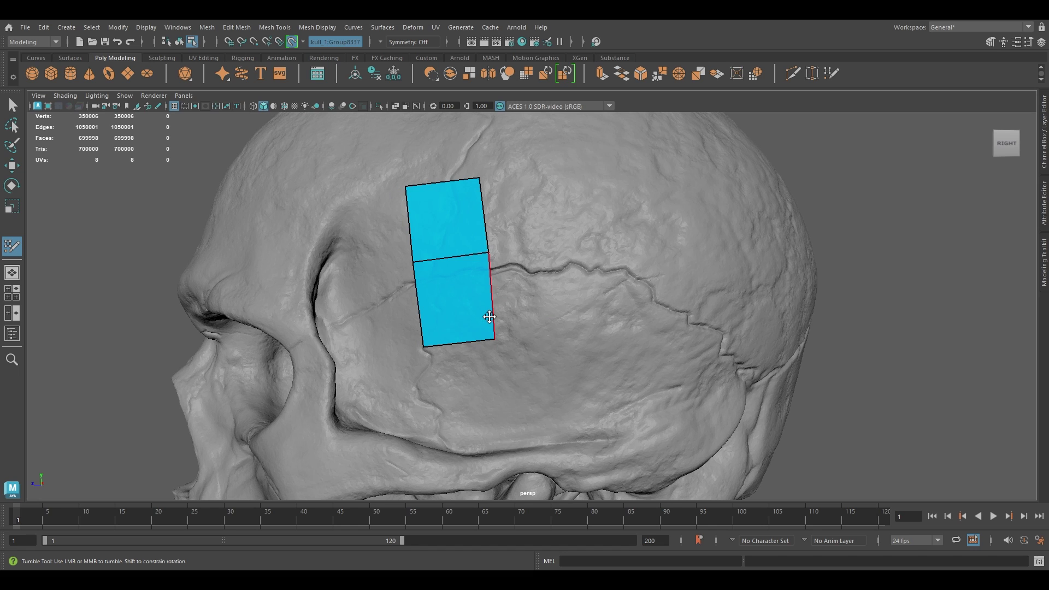
# Extrude the lower edge of the second quad down toward the cheekbone to add a third quad.
pyautogui.keyDown('alt'); pyautogui.moveTo(489, 317); pyautogui.dragTo(531, 339); pyautogui.keyUp('alt')
pyautogui.keyDown('alt'); pyautogui.moveTo(531, 338); pyautogui.dragTo(525, 285, button='right'); pyautogui.keyUp('alt')
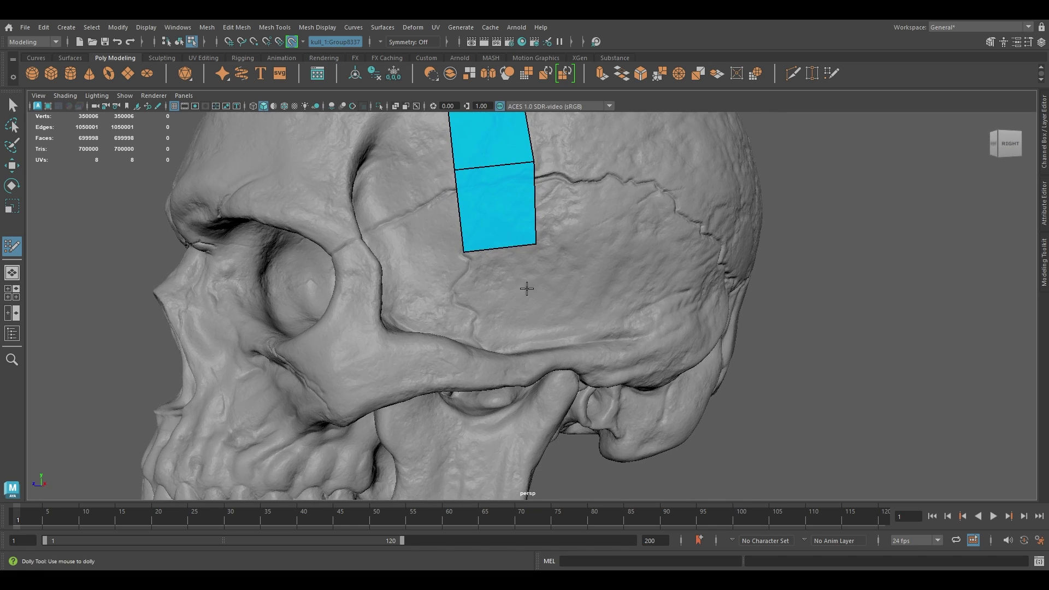
pyautogui.keyDown('alt'); pyautogui.moveTo(507, 264); pyautogui.dragTo(511, 291); pyautogui.keyUp('alt')
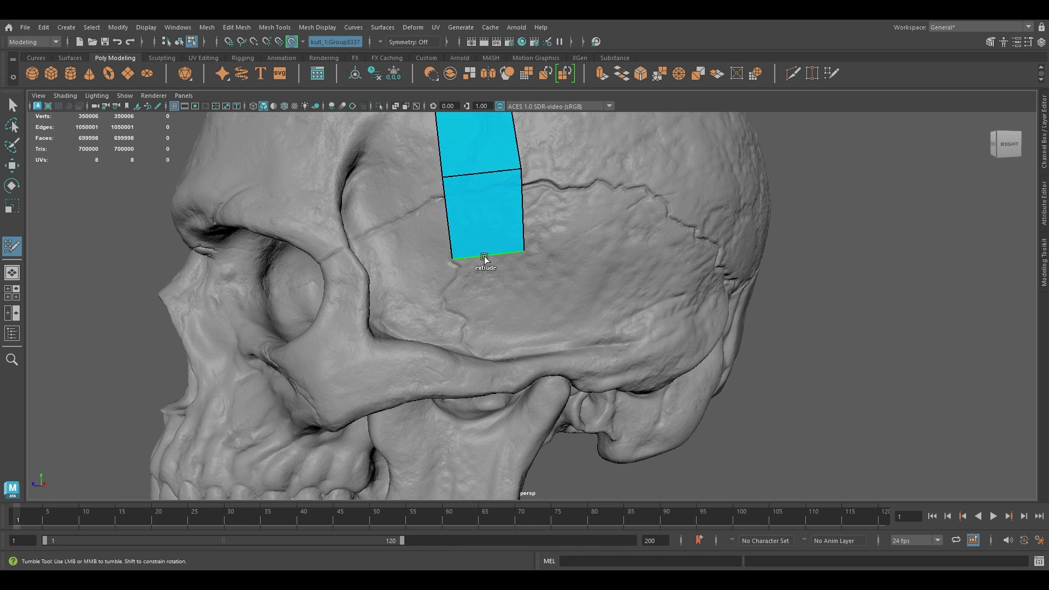
pyautogui.moveTo(484, 257); pyautogui.dragTo(491, 334)
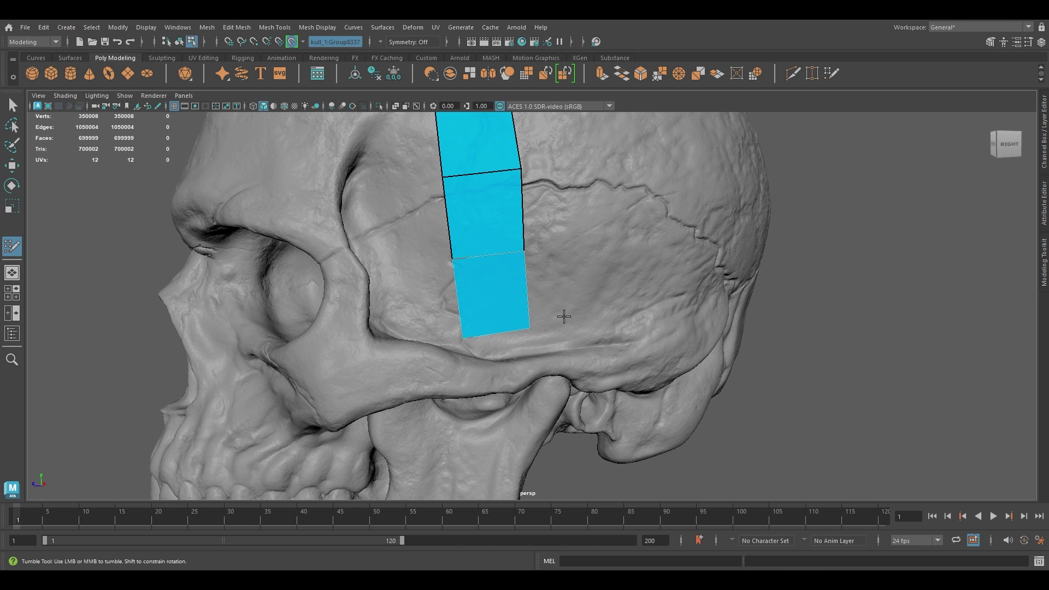
# Extend the three-quad strip toward the back of the skull with a narrow and a wide column, forming a three-by-three grid.
pyautogui.keyDown('alt'); pyautogui.moveTo(564, 316); pyautogui.dragTo(518, 321); pyautogui.keyUp('alt')
pyautogui.keyDown('alt'); pyautogui.moveTo(517, 321); pyautogui.dragTo(519, 246, button='right'); pyautogui.keyUp('alt')
pyautogui.keyDown('alt'); pyautogui.moveTo(520, 246); pyautogui.dragTo(520, 220); pyautogui.keyUp('alt')
pyautogui.keyDown('alt'); pyautogui.moveTo(520, 221); pyautogui.dragTo(522, 216, button='middle'); pyautogui.keyUp('alt')
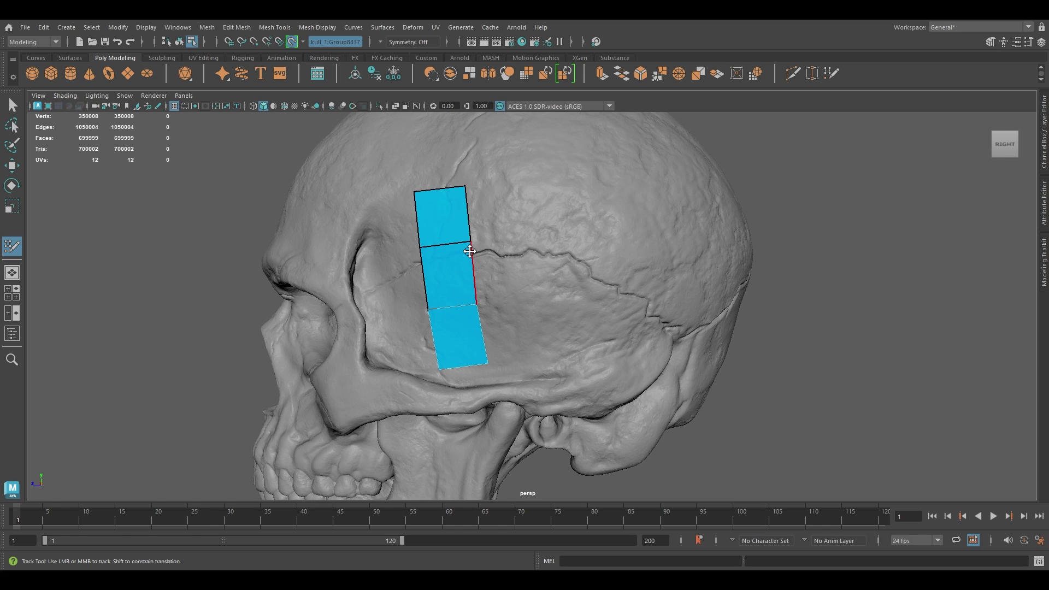
pyautogui.press('Tab')
pyautogui.moveTo(470, 259)
pyautogui.mouseDown()
pyautogui.moveTo(572, 246)
pyautogui.moveTo(521, 255)
pyautogui.mouseUp()
pyautogui.moveTo(578, 302)
pyautogui.keyDown('alt'); pyautogui.mouseDown()
pyautogui.moveTo(541, 301)
pyautogui.moveTo(583, 306)
pyautogui.moveTo(521, 325)
pyautogui.moveTo(544, 276)
pyautogui.moveTo(612, 274)
pyautogui.moveTo(632, 261)
pyautogui.mouseUp(); pyautogui.keyUp('alt')
pyautogui.moveTo(634, 339)
pyautogui.keyDown('alt'); pyautogui.mouseDown()
pyautogui.moveTo(534, 339)
pyautogui.moveTo(613, 317)
pyautogui.moveTo(614, 306)
pyautogui.moveTo(538, 206)
pyautogui.moveTo(534, 215)
pyautogui.mouseUp(); pyautogui.keyUp('alt')
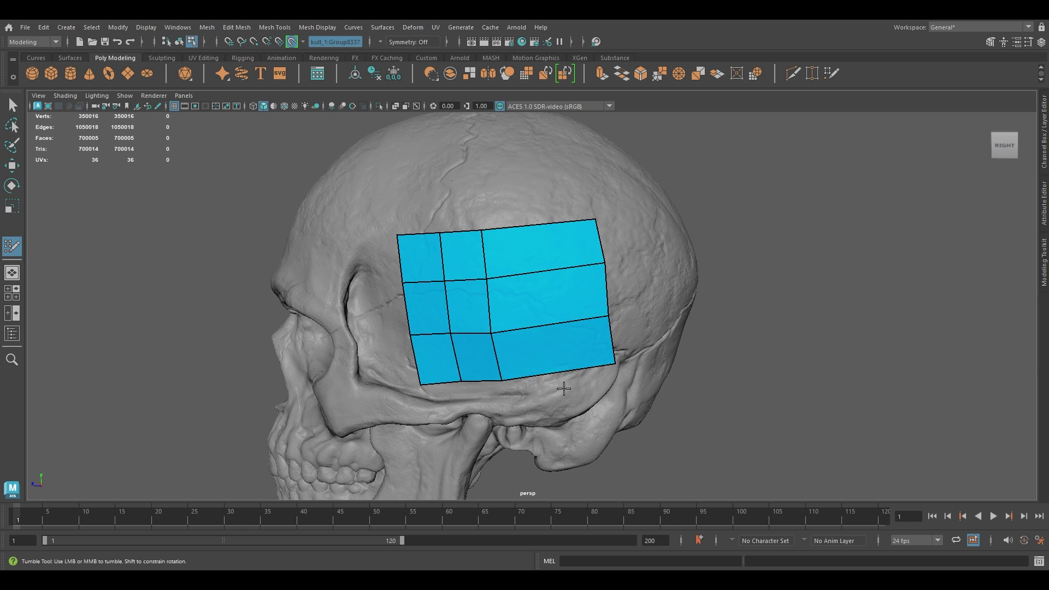
# Insert a vertical edge loop through the wide rear column of the quad grid.
pyautogui.moveTo(504, 215)
pyautogui.keyDown('alt'); pyautogui.mouseDown()
pyautogui.moveTo(499, 253)
pyautogui.moveTo(536, 218)
pyautogui.moveTo(527, 195)
pyautogui.mouseUp(); pyautogui.keyUp('alt')
pyautogui.keyDown('alt'); pyautogui.moveTo(527, 195); pyautogui.dragTo(517, 152, button='middle'); pyautogui.keyUp('alt')
pyautogui.keyDown('alt'); pyautogui.moveTo(517, 152); pyautogui.dragTo(530, 203, button='right'); pyautogui.keyUp('alt')
pyautogui.keyDown('alt'); pyautogui.moveTo(487, 119); pyautogui.dragTo(494, 145, button='middle'); pyautogui.keyUp('alt')
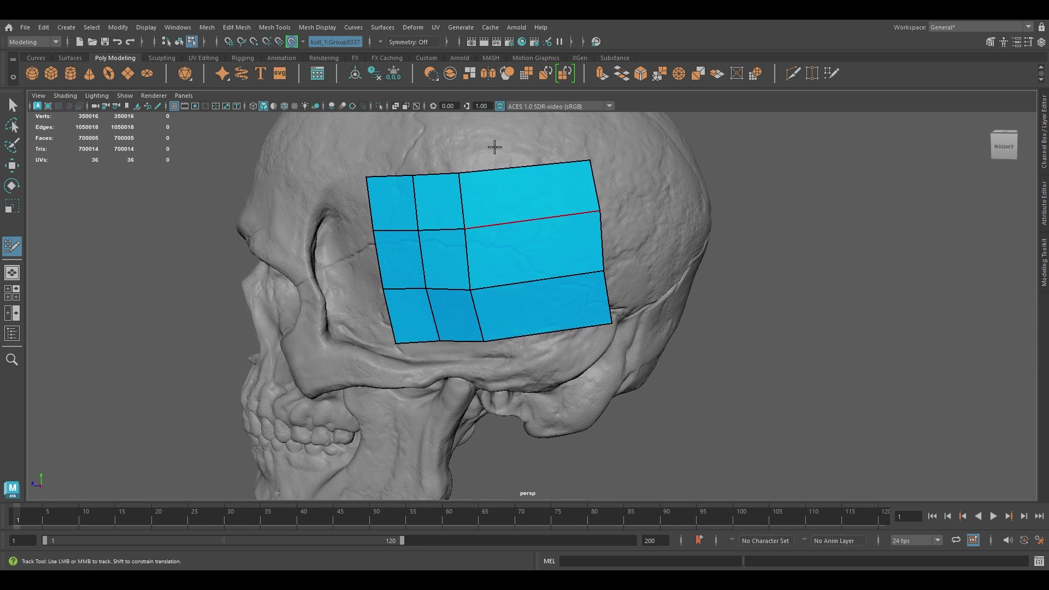
pyautogui.keyDown('ctrl'); pyautogui.click(544, 327); pyautogui.keyUp('ctrl')
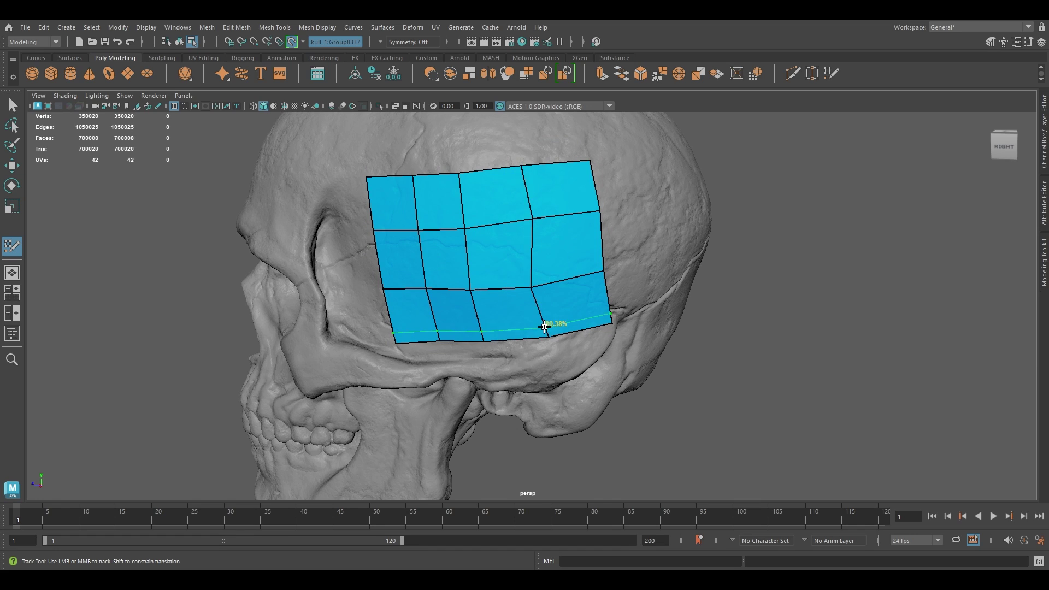
# Relax the interior vertices of the quad grid to even out the spacing of its faces.
pyautogui.moveTo(618, 328)
pyautogui.keyDown('alt'); pyautogui.mouseDown()
pyautogui.moveTo(759, 279)
pyautogui.moveTo(583, 329)
pyautogui.mouseUp(); pyautogui.keyUp('alt')
pyautogui.scroll(3, 583, 329)
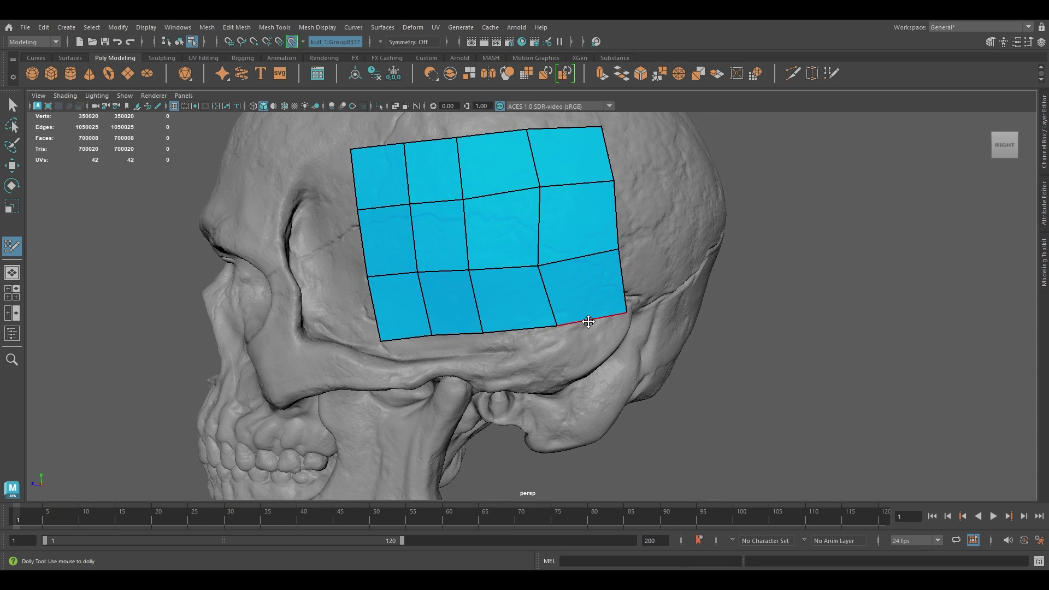
pyautogui.scroll(-3, 588, 322)
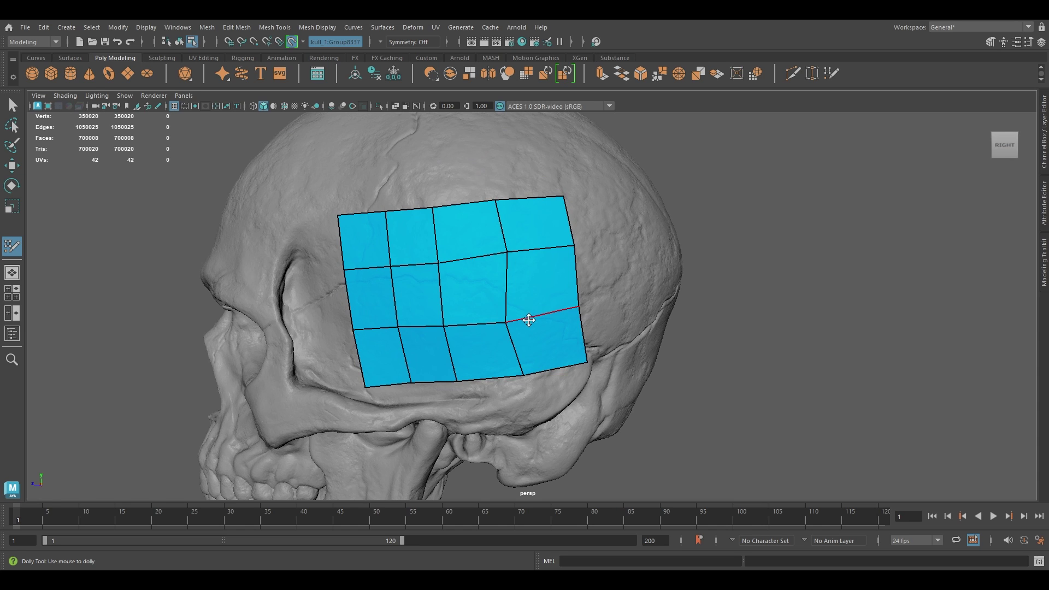
pyautogui.moveTo(529, 318)
pyautogui.keyDown('alt'); pyautogui.mouseDown()
pyautogui.moveTo(541, 312)
pyautogui.moveTo(506, 314)
pyautogui.moveTo(510, 322)
pyautogui.mouseUp(); pyautogui.keyUp('alt')
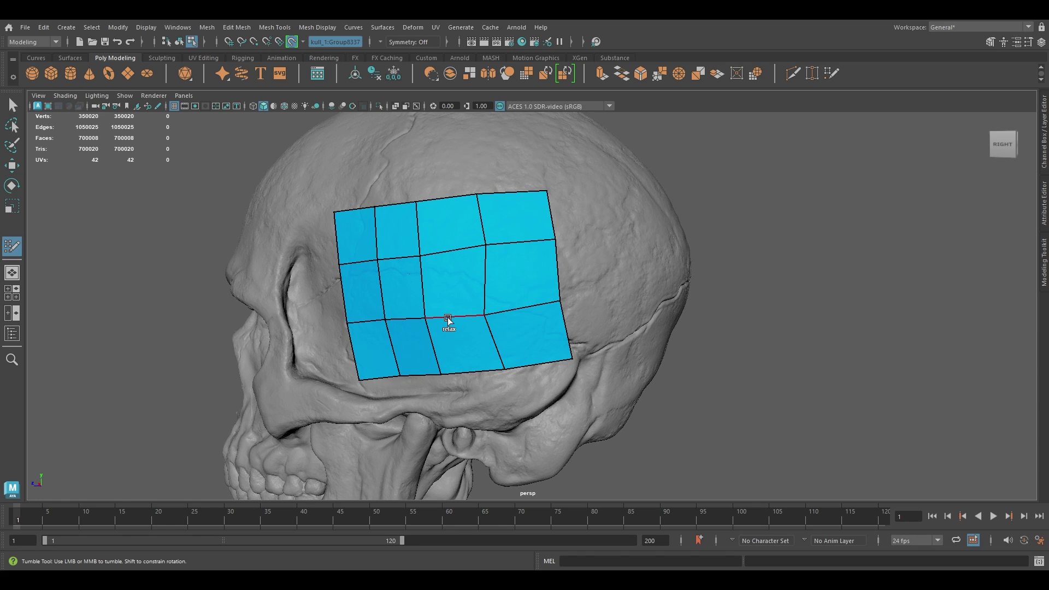
pyautogui.moveTo(448, 317)
pyautogui.keyDown('shift'); pyautogui.mouseDown()
pyautogui.moveTo(490, 310)
pyautogui.moveTo(490, 236)
pyautogui.moveTo(455, 267)
pyautogui.moveTo(375, 265)
pyautogui.moveTo(391, 335)
pyautogui.moveTo(493, 313)
pyautogui.moveTo(476, 225)
pyautogui.moveTo(553, 248)
pyautogui.moveTo(560, 238)
pyautogui.mouseUp(); pyautogui.keyUp('shift')
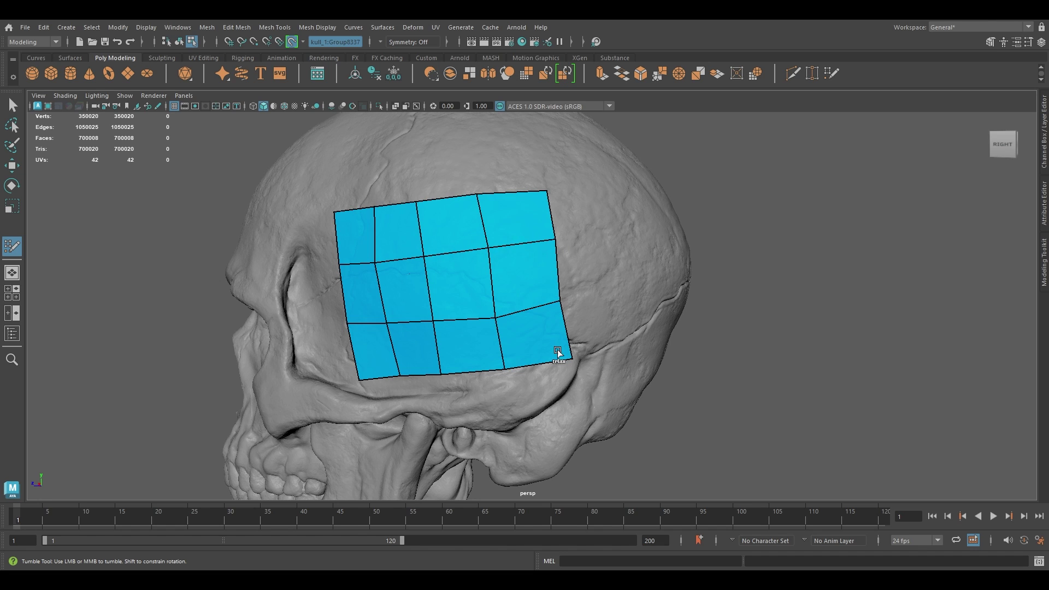
# Place points behind the grid's rear edge and fill three more quads toward the back of the skull.
pyautogui.moveTo(545, 307)
pyautogui.keyDown('alt'); pyautogui.mouseDown()
pyautogui.moveTo(452, 300)
pyautogui.moveTo(507, 273)
pyautogui.moveTo(517, 246)
pyautogui.moveTo(481, 331)
pyautogui.moveTo(461, 333)
pyautogui.moveTo(518, 316)
pyautogui.moveTo(476, 325)
pyautogui.mouseUp(); pyautogui.keyUp('alt')
pyautogui.keyDown('alt'); pyautogui.moveTo(476, 325); pyautogui.dragTo(481, 327, button='right'); pyautogui.keyUp('alt')
pyautogui.moveTo(481, 328)
pyautogui.keyDown('alt'); pyautogui.mouseDown()
pyautogui.moveTo(492, 346)
pyautogui.moveTo(467, 328)
pyautogui.moveTo(497, 302)
pyautogui.mouseUp(); pyautogui.keyUp('alt')
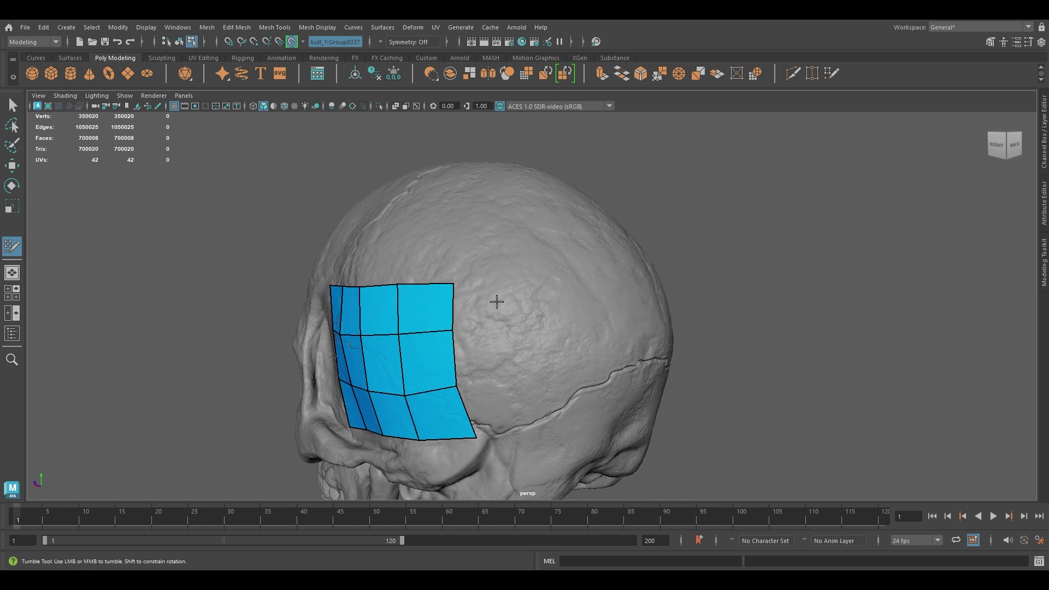
pyautogui.click(506, 282)
pyautogui.click(509, 323)
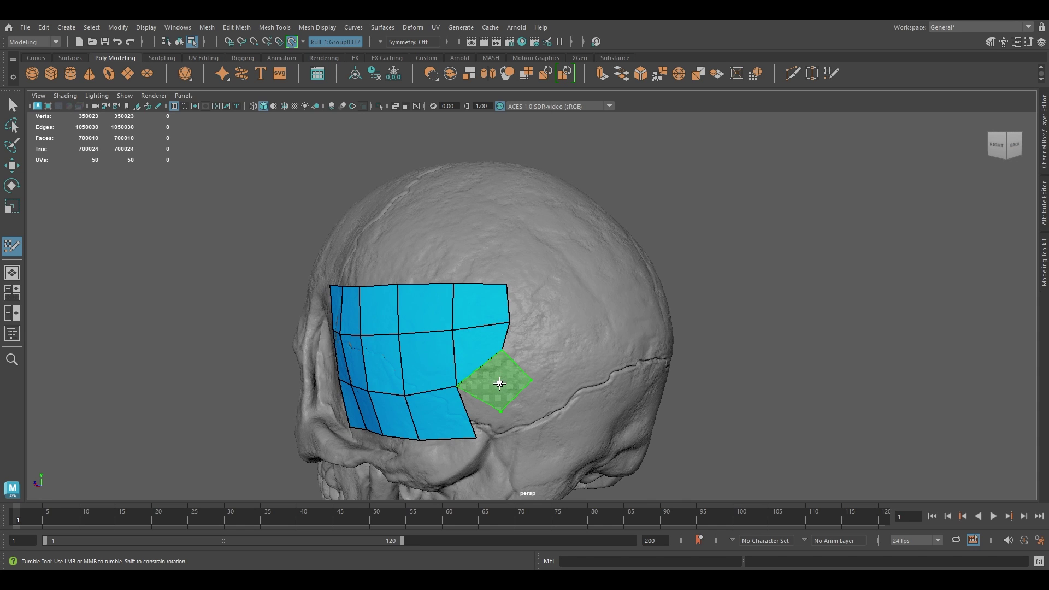
pyautogui.keyDown('alt'); pyautogui.moveTo(557, 417); pyautogui.dragTo(536, 384); pyautogui.keyUp('alt')
pyautogui.keyDown('alt'); pyautogui.moveTo(536, 385); pyautogui.dragTo(532, 333, button='middle'); pyautogui.keyUp('alt')
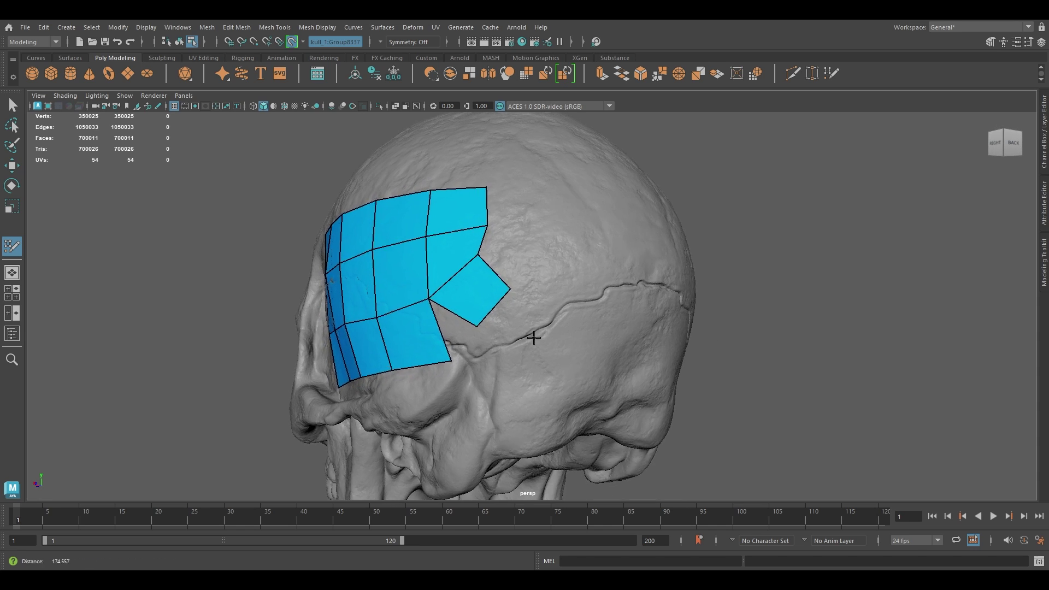
# Merge the loose lower corner of the last rear quad into the grid's lower rear corner to close the gap.
pyautogui.keyDown('alt'); pyautogui.moveTo(532, 333); pyautogui.dragTo(456, 272, button='right'); pyautogui.keyUp('alt')
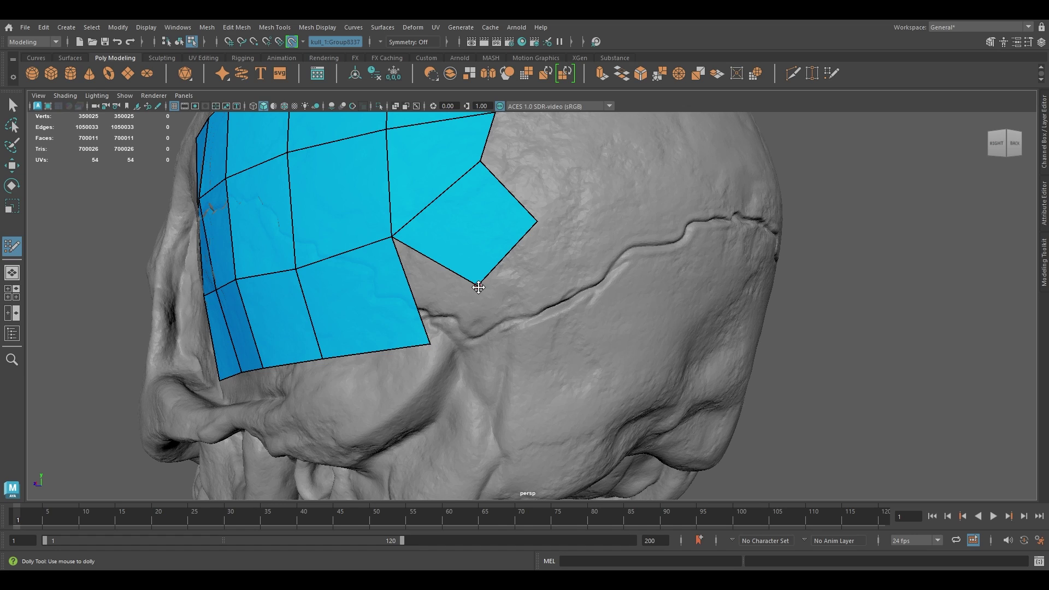
pyautogui.moveTo(478, 288); pyautogui.dragTo(435, 347)
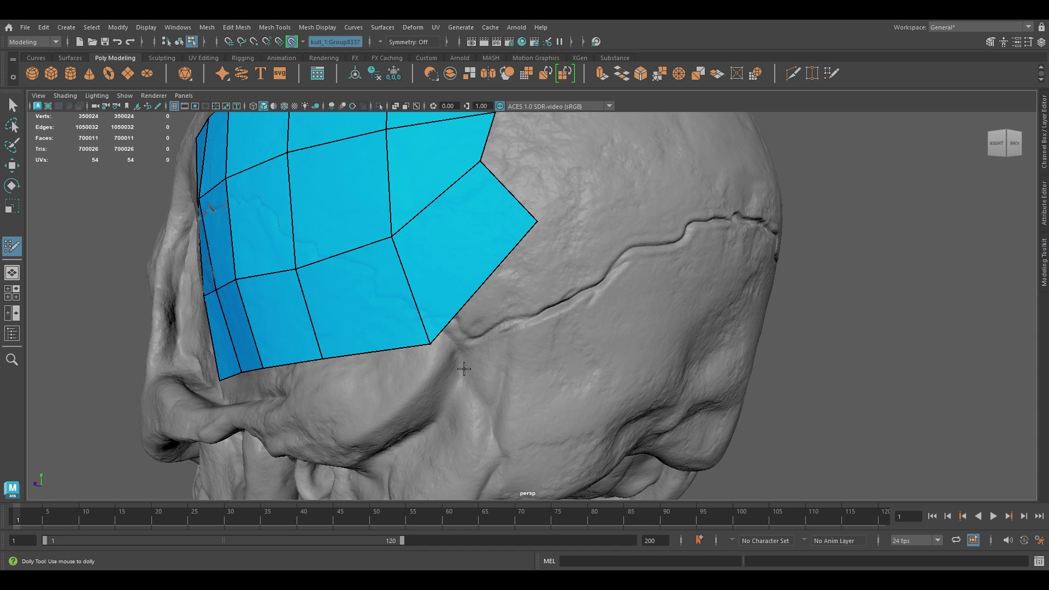
pyautogui.keyDown('alt'); pyautogui.moveTo(464, 369); pyautogui.dragTo(523, 272); pyautogui.keyUp('alt')
pyautogui.moveTo(442, 342); pyautogui.dragTo(575, 359)
pyautogui.moveTo(496, 288)
pyautogui.keyDown('alt'); pyautogui.mouseDown()
pyautogui.moveTo(492, 305)
pyautogui.moveTo(470, 295)
pyautogui.moveTo(487, 327)
pyautogui.moveTo(478, 229)
pyautogui.moveTo(516, 326)
pyautogui.moveTo(496, 197)
pyautogui.moveTo(523, 228)
pyautogui.mouseUp(); pyautogui.keyUp('alt')
pyautogui.moveTo(601, 420)
pyautogui.keyDown('alt'); pyautogui.mouseDown()
pyautogui.moveTo(552, 417)
pyautogui.moveTo(612, 339)
pyautogui.mouseUp(); pyautogui.keyUp('alt')
pyautogui.keyDown('alt'); pyautogui.moveTo(612, 339); pyautogui.dragTo(514, 309, button='right'); pyautogui.keyUp('alt')
pyautogui.keyDown('alt'); pyautogui.moveTo(512, 309); pyautogui.dragTo(494, 345); pyautogui.keyUp('alt')
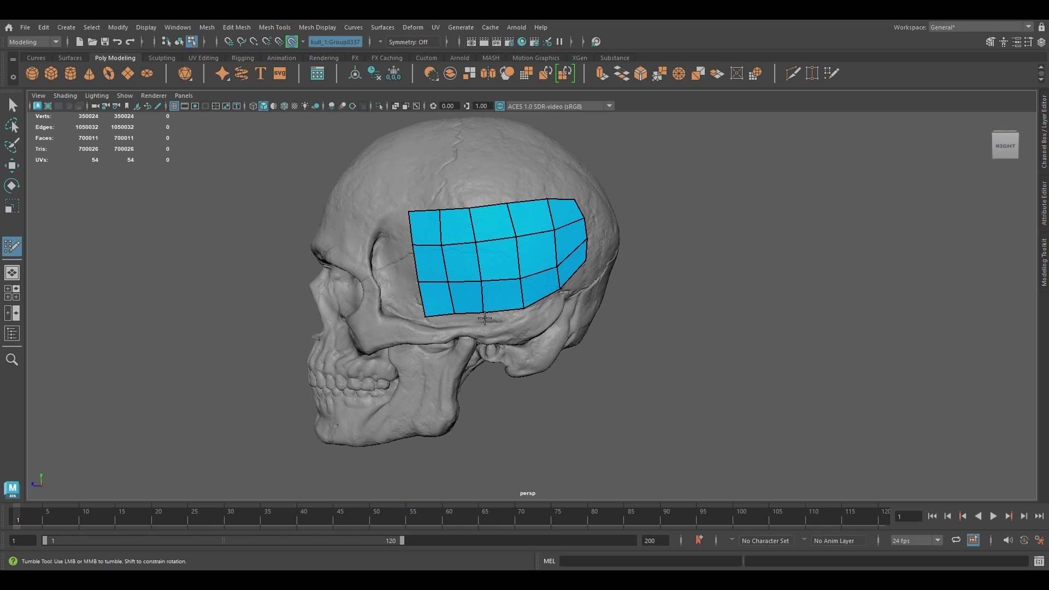
# Leave Quad Draw, switch to object mode and select the whole quad patch on the skull's side.
pyautogui.press('w')
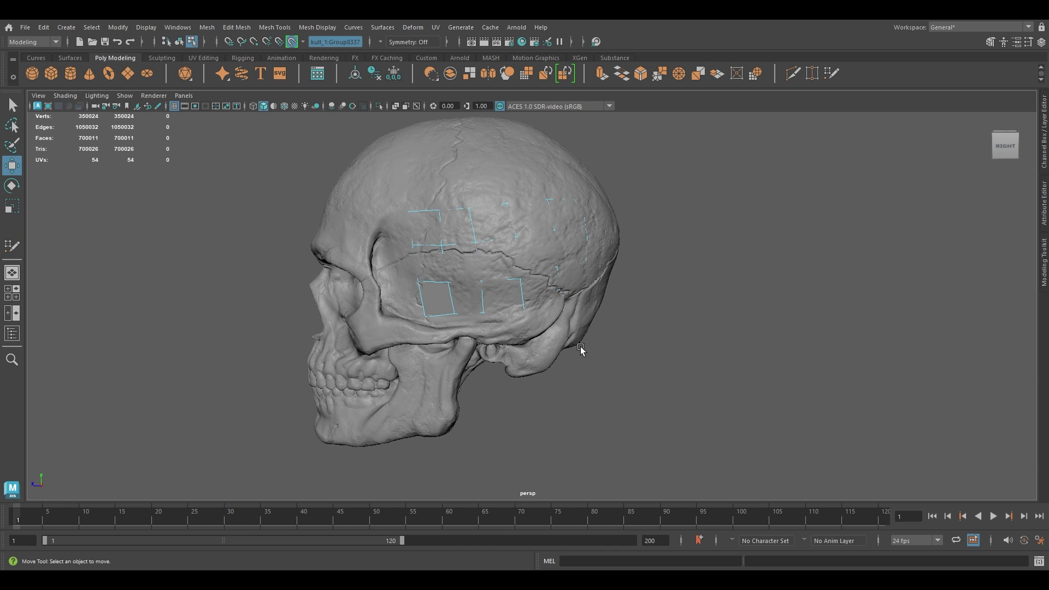
pyautogui.moveTo(522, 328)
pyautogui.keyDown('alt'); pyautogui.mouseDown()
pyautogui.moveTo(563, 335)
pyautogui.moveTo(539, 321)
pyautogui.moveTo(557, 212)
pyautogui.mouseUp(); pyautogui.keyUp('alt')
pyautogui.keyDown('alt'); pyautogui.moveTo(480, 260); pyautogui.dragTo(525, 289); pyautogui.keyUp('alt')
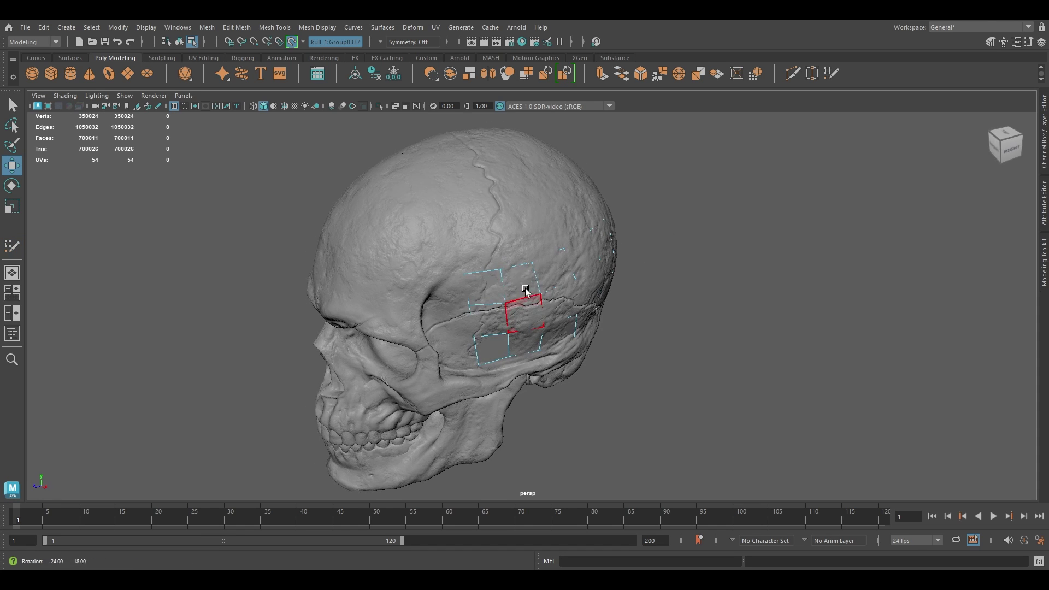
pyautogui.moveTo(526, 291); pyautogui.dragTo(576, 240, button='right')
pyautogui.moveTo(461, 306)
pyautogui.mouseDown()
pyautogui.moveTo(497, 339)
pyautogui.moveTo(458, 303)
pyautogui.mouseUp()
pyautogui.keyDown('alt'); pyautogui.moveTo(530, 335); pyautogui.dragTo(557, 336); pyautogui.keyUp('alt')
pyautogui.hotkey('ctrl', 'z')
pyautogui.moveTo(480, 305); pyautogui.dragTo(525, 341)
pyautogui.hotkey('ctrl', 'z')
# Extrude all faces of the quad patch with a thickness of 1.6.
pyautogui.hotkey('ctrl', 'e')
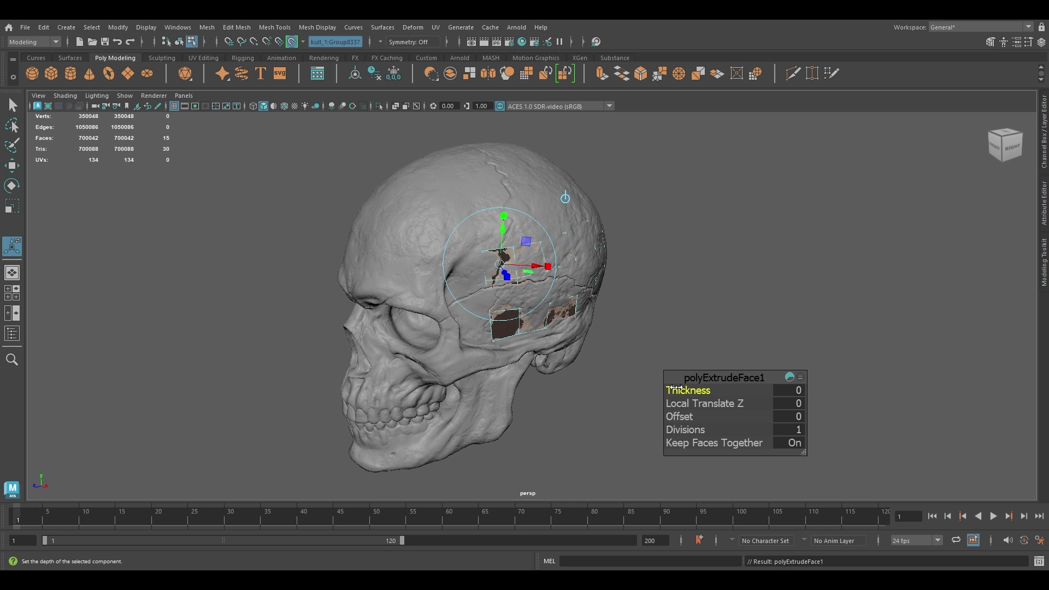
pyautogui.moveTo(676, 389); pyautogui.dragTo(685, 391)
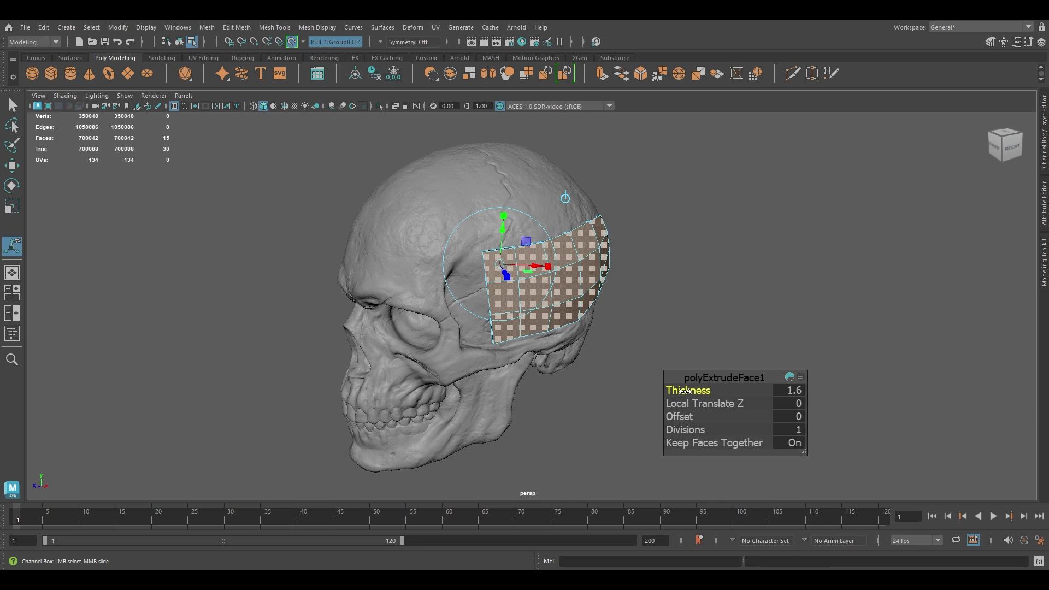
pyautogui.press('w')
pyautogui.keyDown('alt'); pyautogui.moveTo(553, 350); pyautogui.dragTo(530, 355); pyautogui.keyUp('alt')
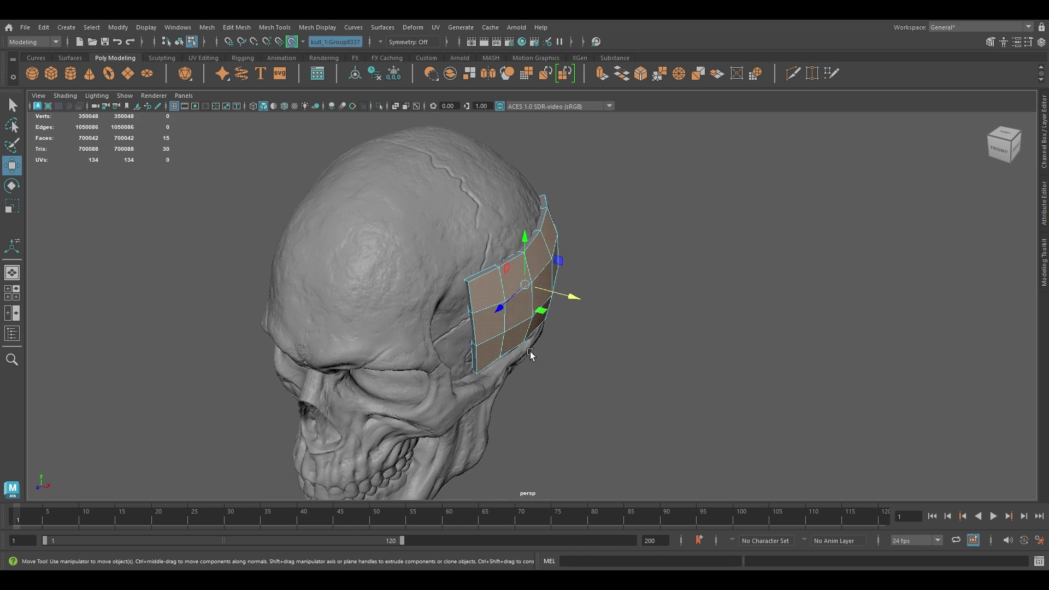
# Return the extruded patch to object mode and clear the selection.
pyautogui.moveTo(497, 289); pyautogui.dragTo(554, 239, button='right')
pyautogui.keyDown('alt'); pyautogui.moveTo(607, 293); pyautogui.dragTo(586, 266); pyautogui.keyUp('alt')
pyautogui.keyDown('alt'); pyautogui.moveTo(462, 248); pyautogui.dragTo(496, 333); pyautogui.keyUp('alt')
pyautogui.keyDown('alt'); pyautogui.moveTo(234, 267); pyautogui.dragTo(386, 301); pyautogui.keyUp('alt')
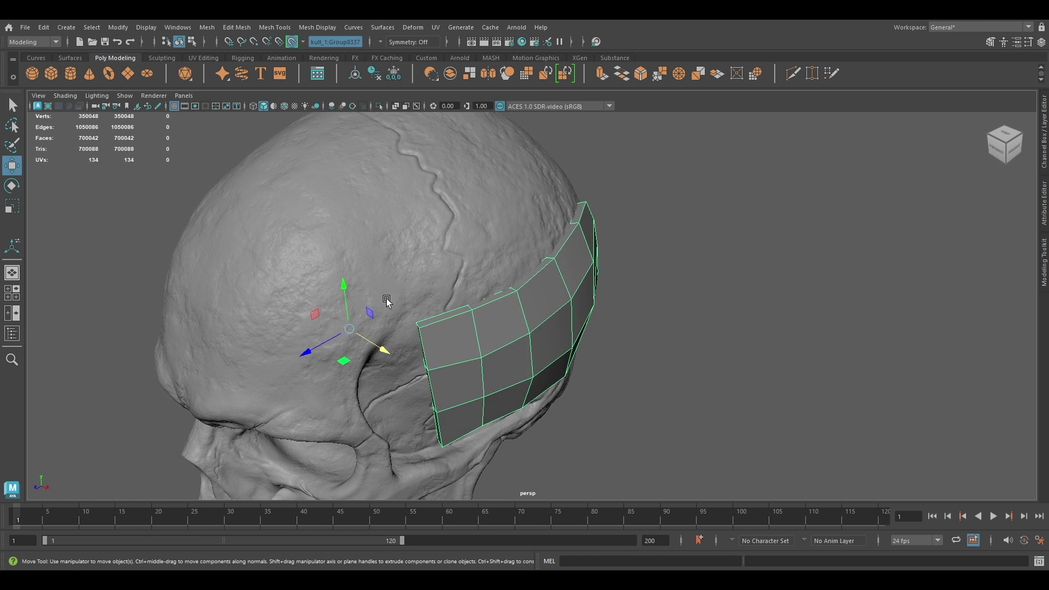
pyautogui.click(639, 407)
pyautogui.keyDown('alt'); pyautogui.moveTo(639, 407); pyautogui.dragTo(590, 319); pyautogui.keyUp('alt')
pyautogui.scroll(-4, 586, 235)
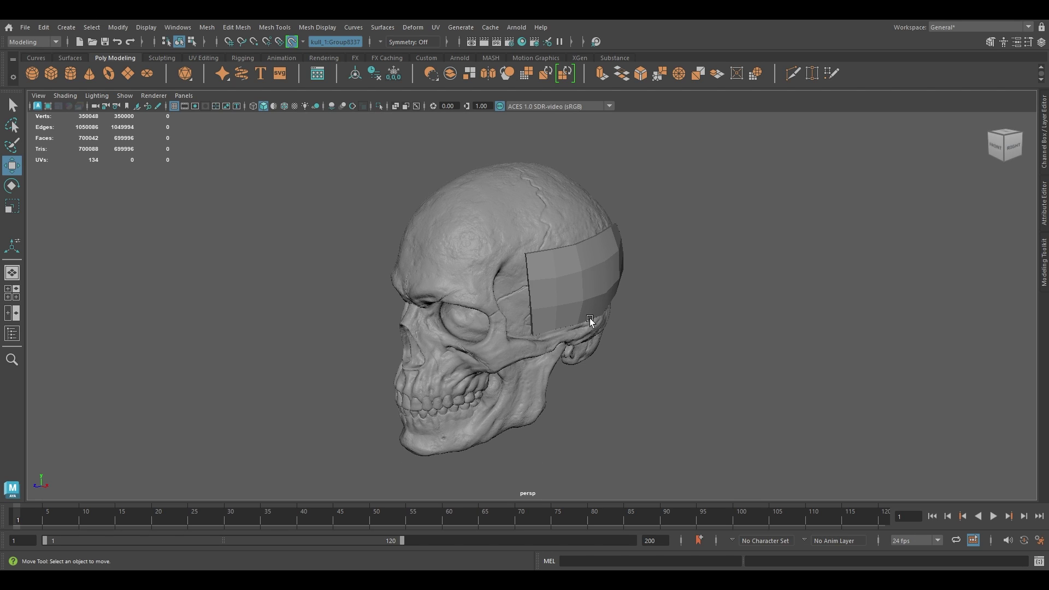
pyautogui.keyDown('alt'); pyautogui.moveTo(578, 321); pyautogui.dragTo(523, 310); pyautogui.keyUp('alt')
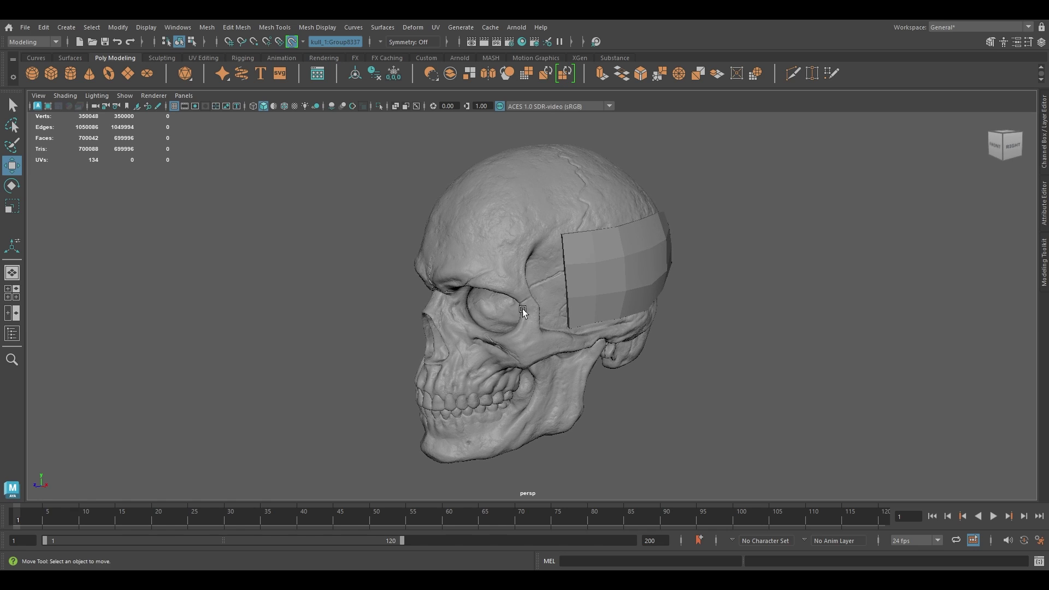
# Turn off the live surface on the skull, then select the extruded patch as an object.
pyautogui.click(293, 42)
pyautogui.keyDown('alt'); pyautogui.moveTo(493, 246); pyautogui.dragTo(466, 305); pyautogui.keyUp('alt')
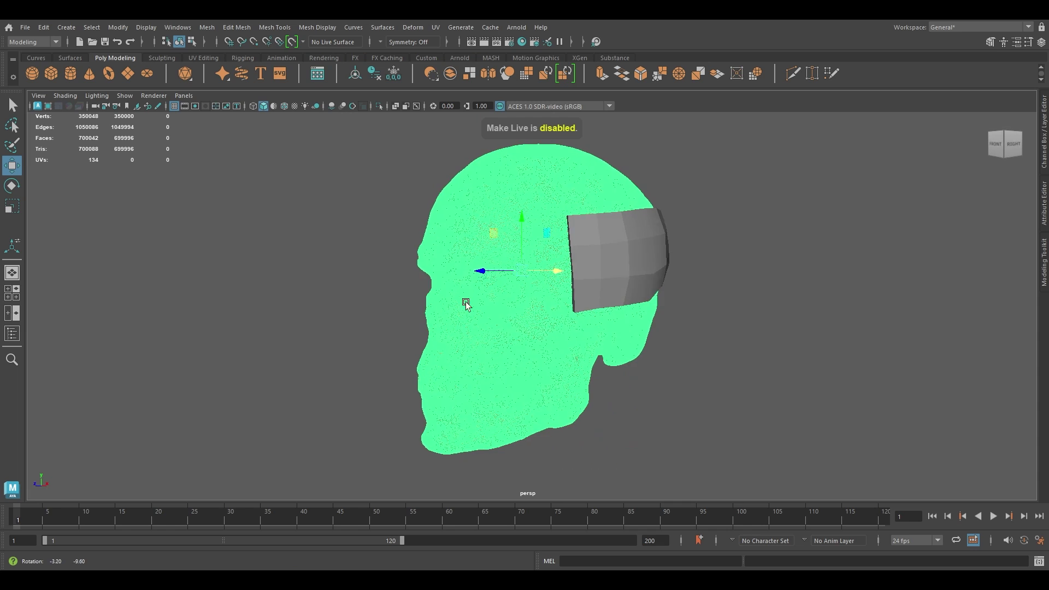
pyautogui.click(763, 289)
pyautogui.keyDown('alt'); pyautogui.moveTo(743, 337); pyautogui.dragTo(592, 281); pyautogui.keyUp('alt')
pyautogui.click(592, 280)
pyautogui.keyDown('alt'); pyautogui.moveTo(455, 277); pyautogui.dragTo(518, 291); pyautogui.keyUp('alt')
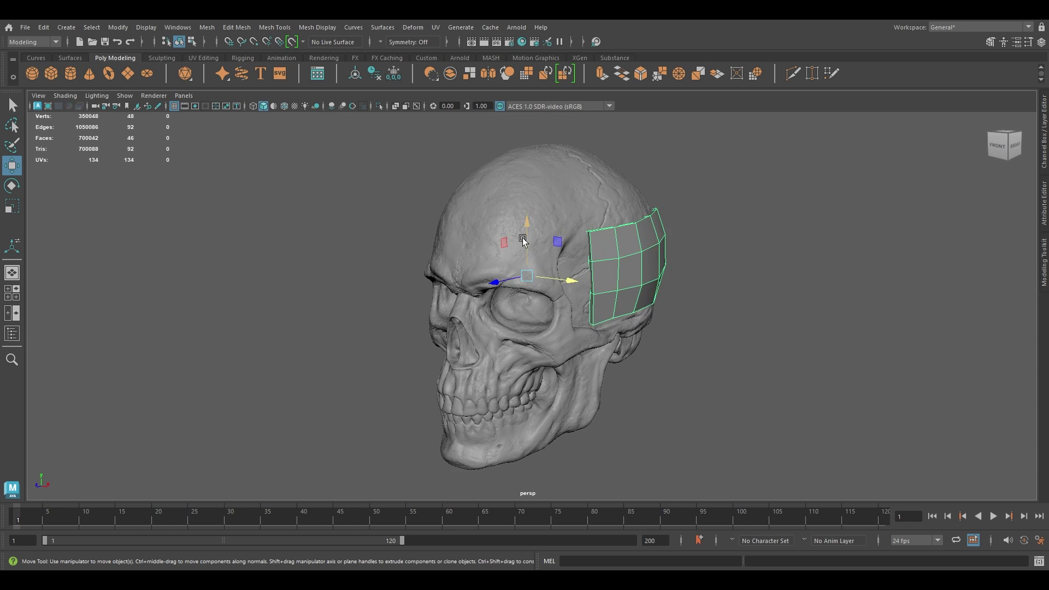